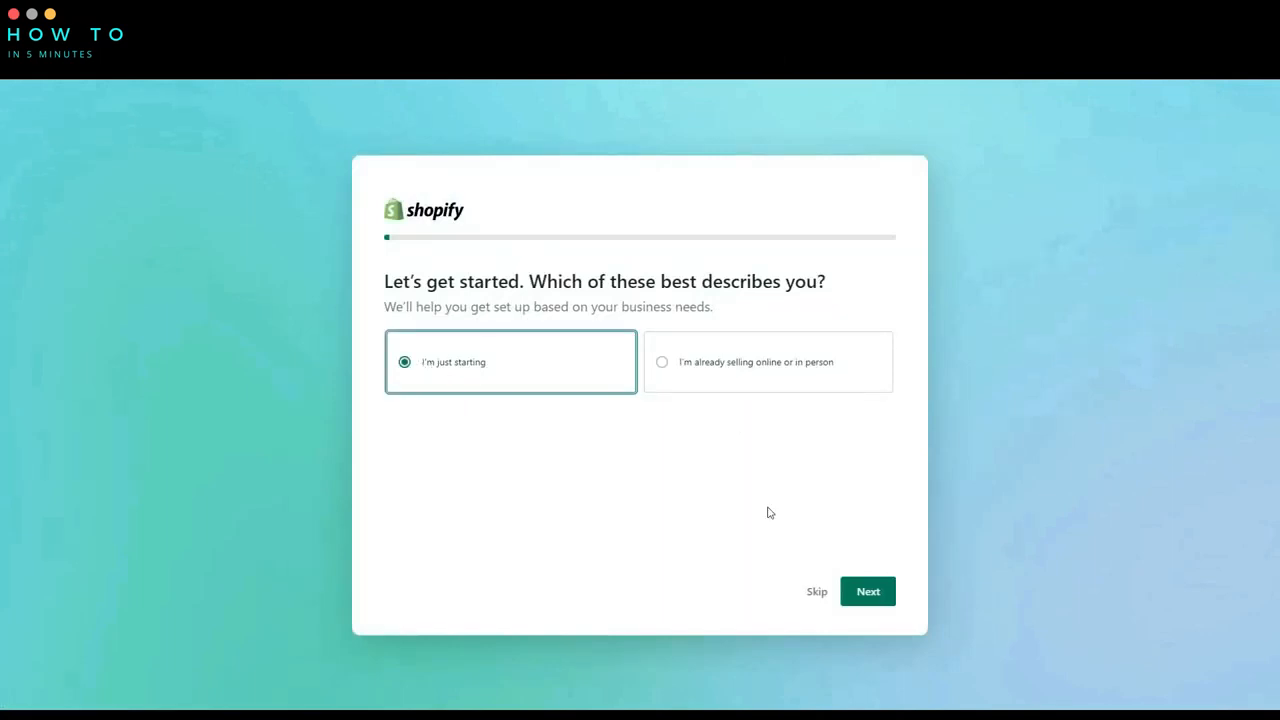
Complete the onboarding questionnaire as someone just starting, choosing to decide later what to sell, and continue to the store name.
click(872, 593)
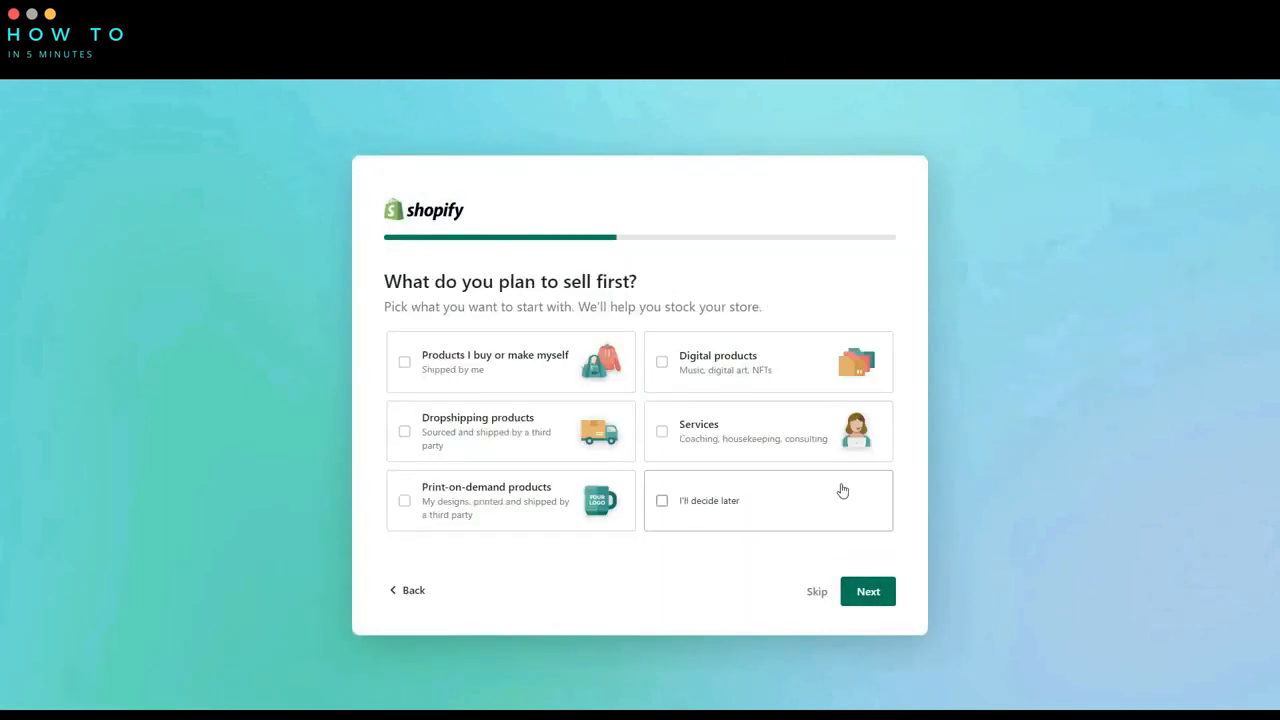
click(662, 501)
click(868, 591)
click(404, 381)
click(868, 591)
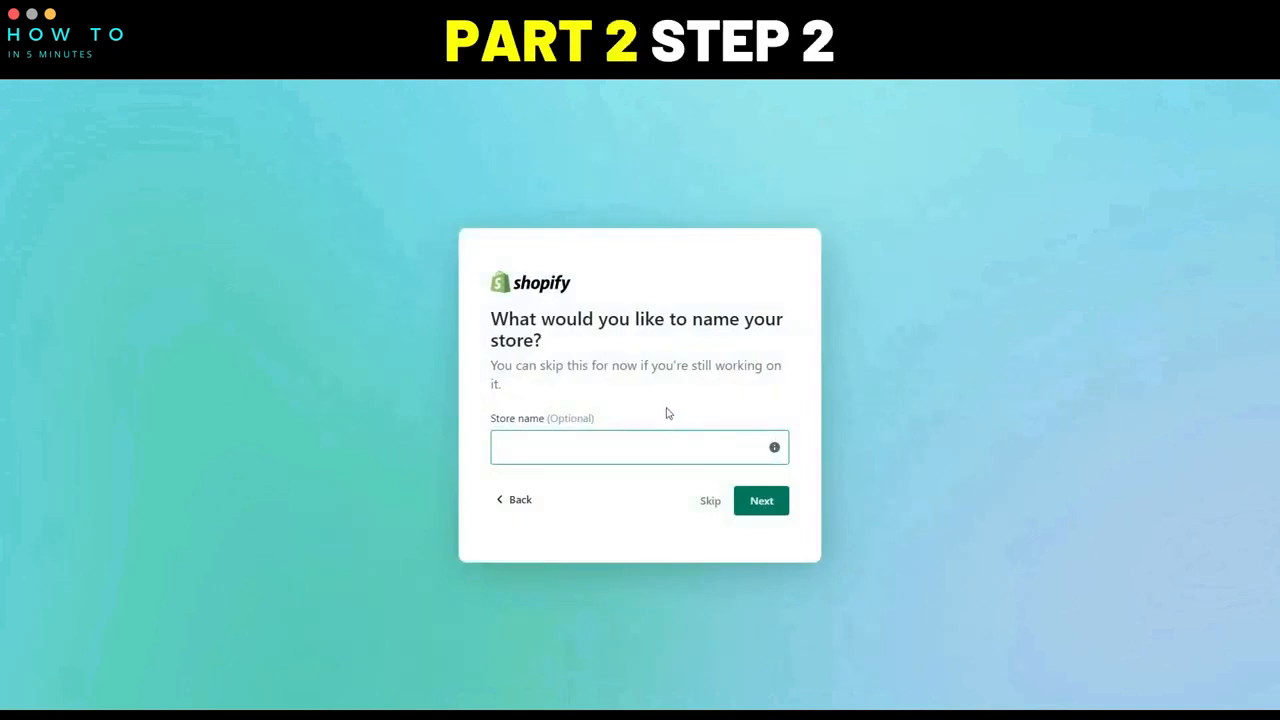
Name the store "AI Tools Arena" and accept Indonesia as the business location.
click(591, 446)
text(AI )
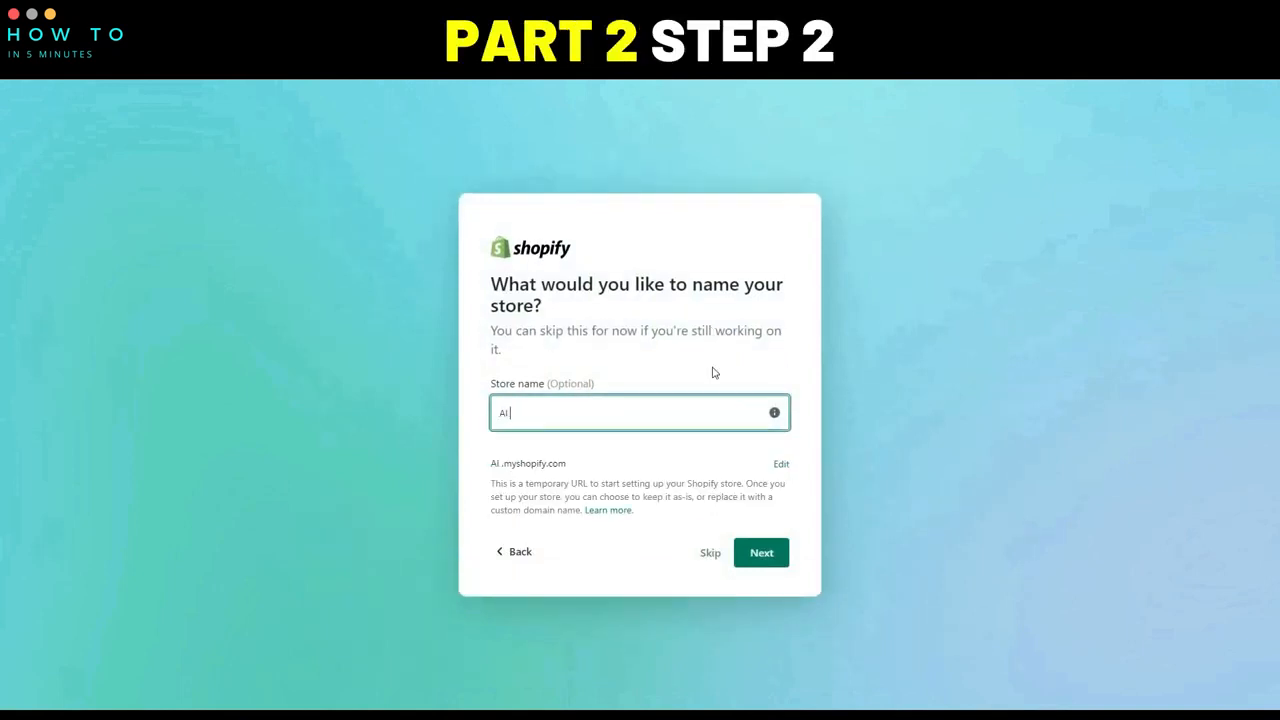
text(Tools Arena)
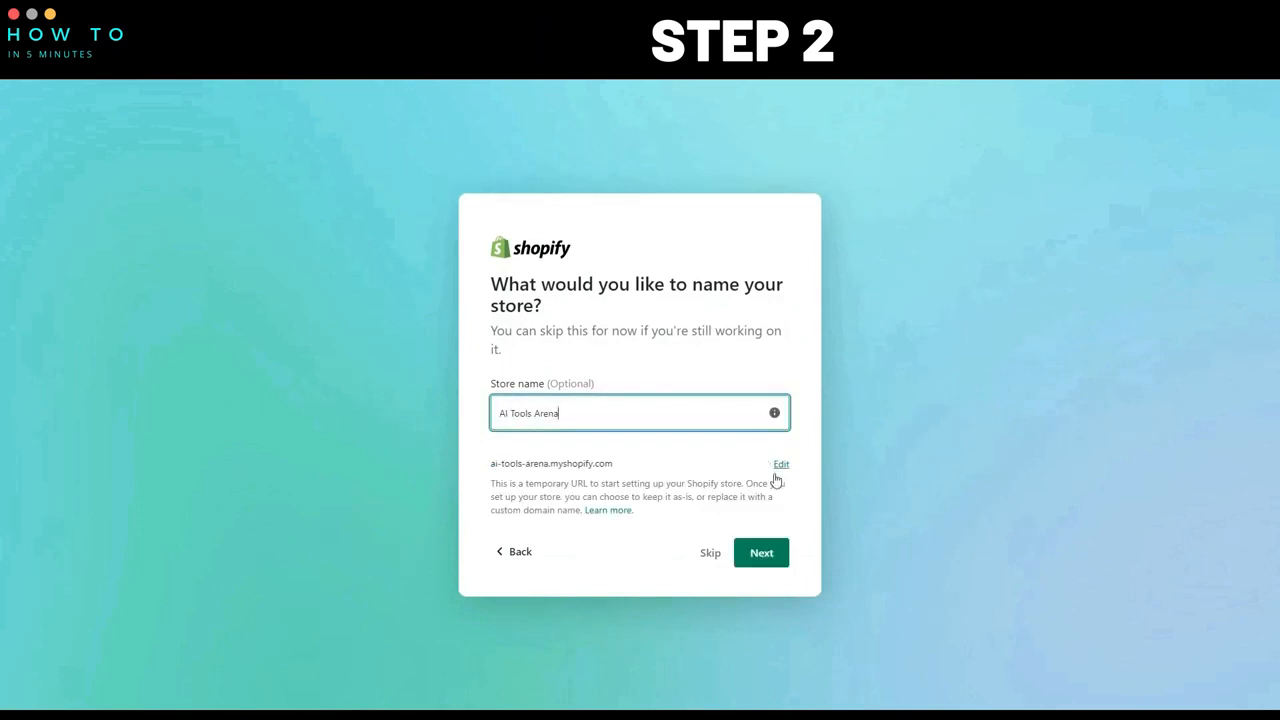
click(766, 553)
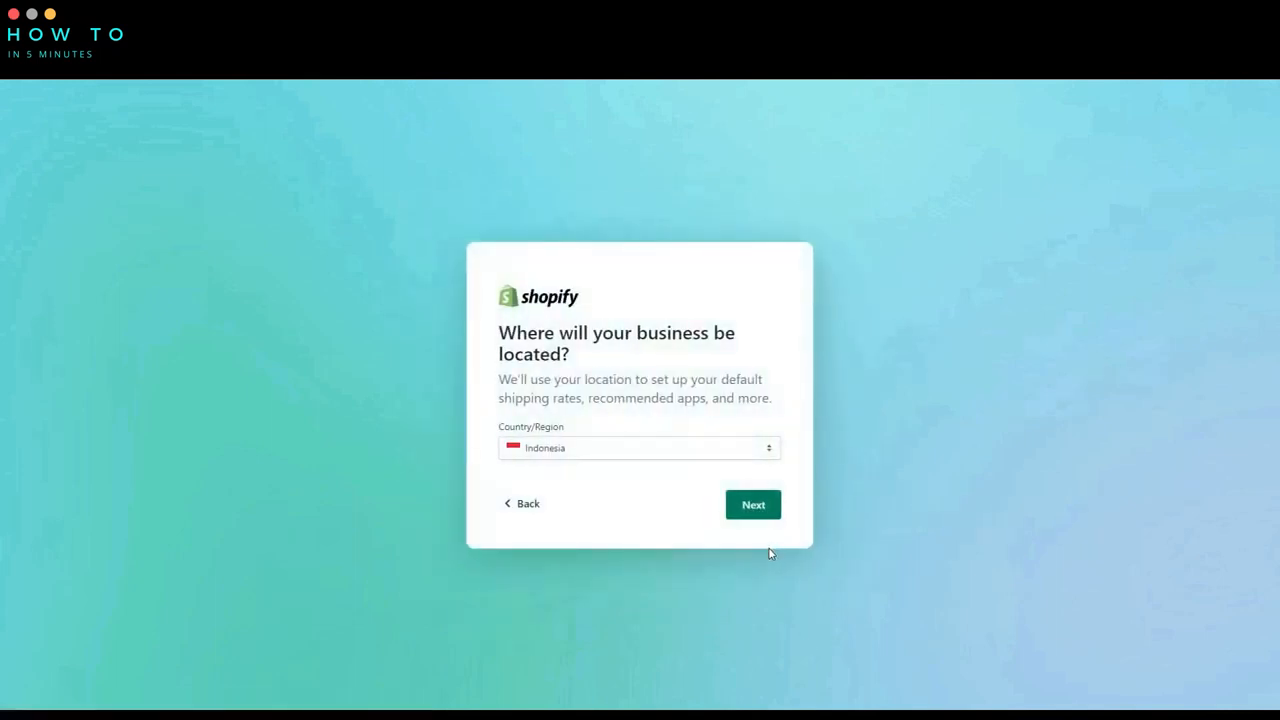
click(754, 508)
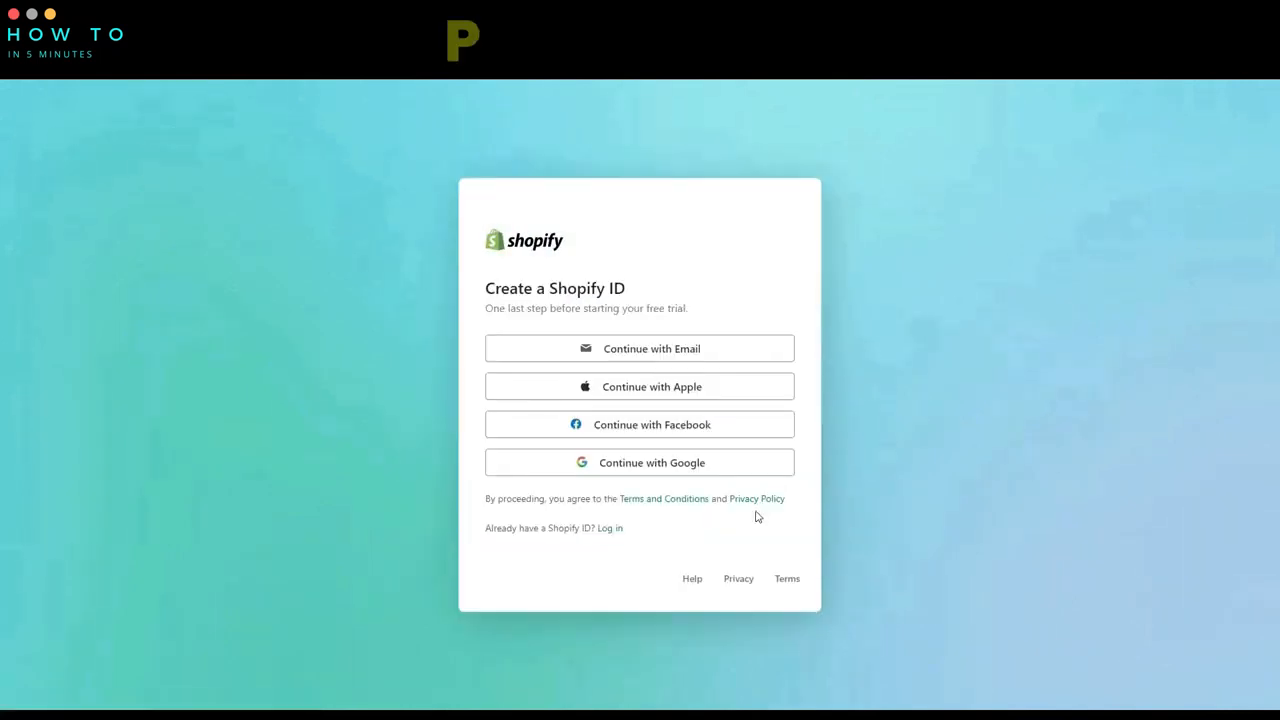
Create a Shopify ID with the email option, entering the email address and an account password.
click(741, 348)
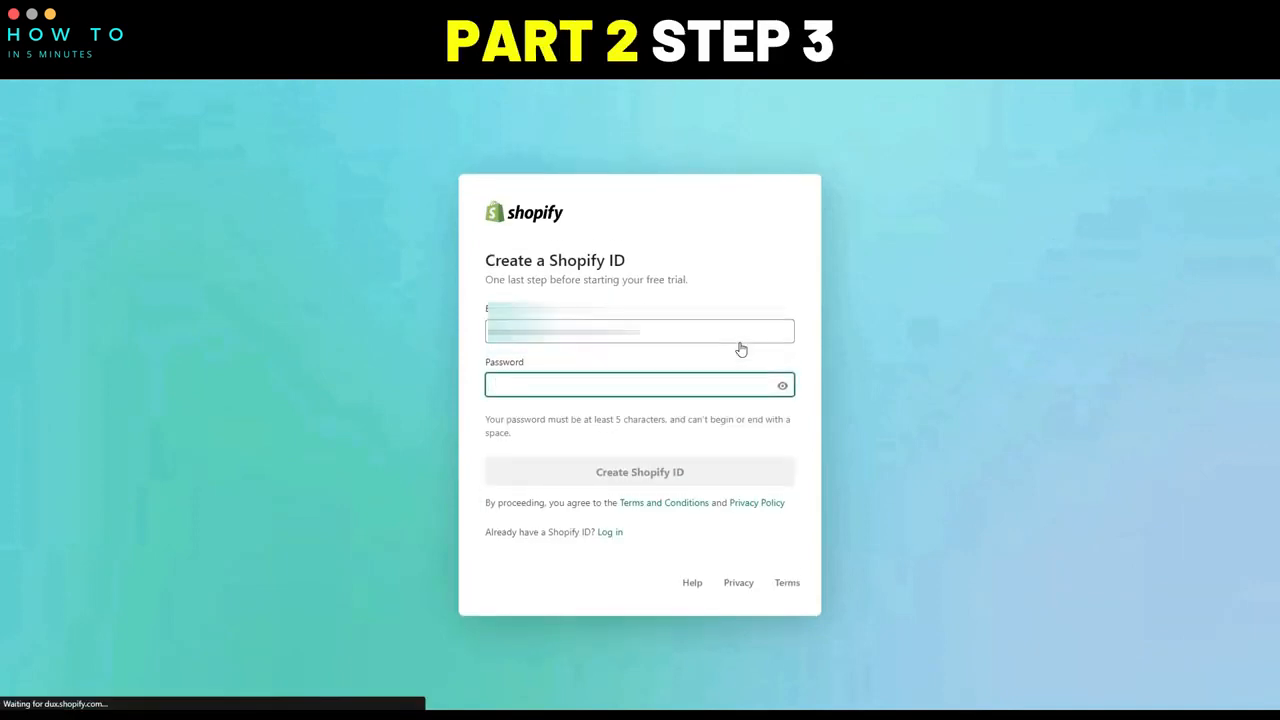
click(733, 476)
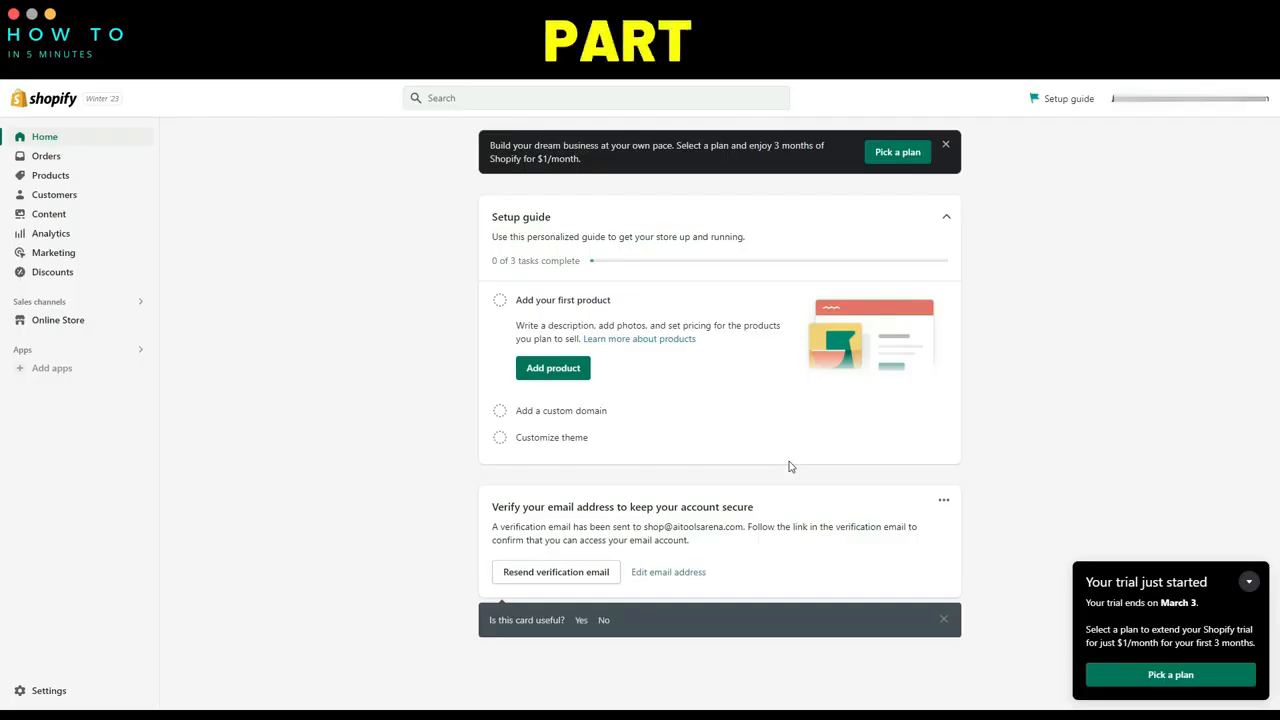
Choose the Basic plan and confirm monthly billing for it.
click(889, 155)
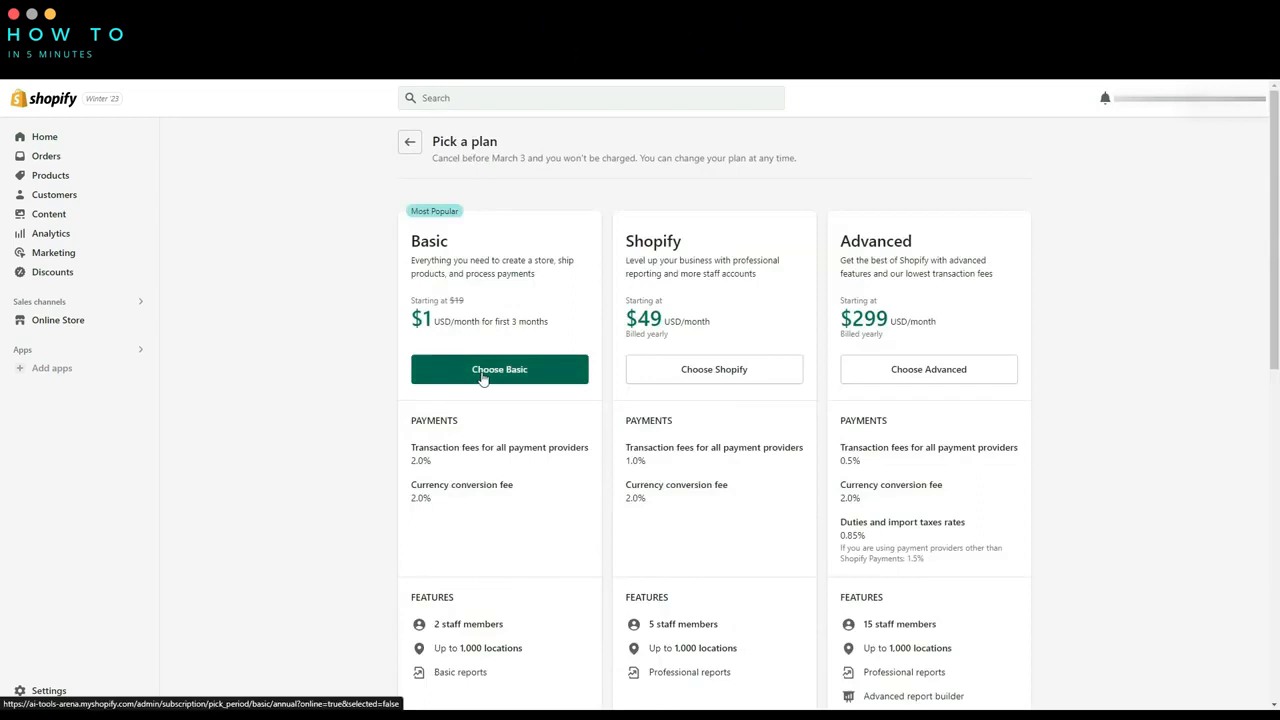
click(482, 376)
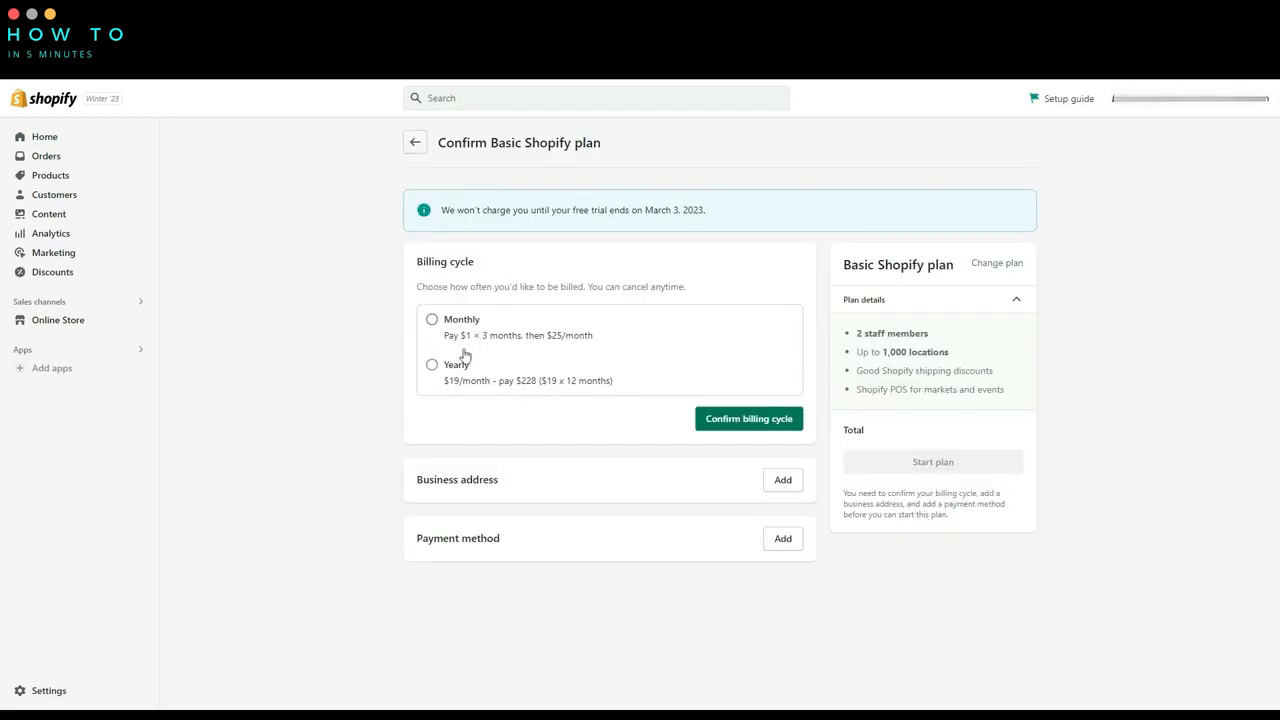
click(456, 328)
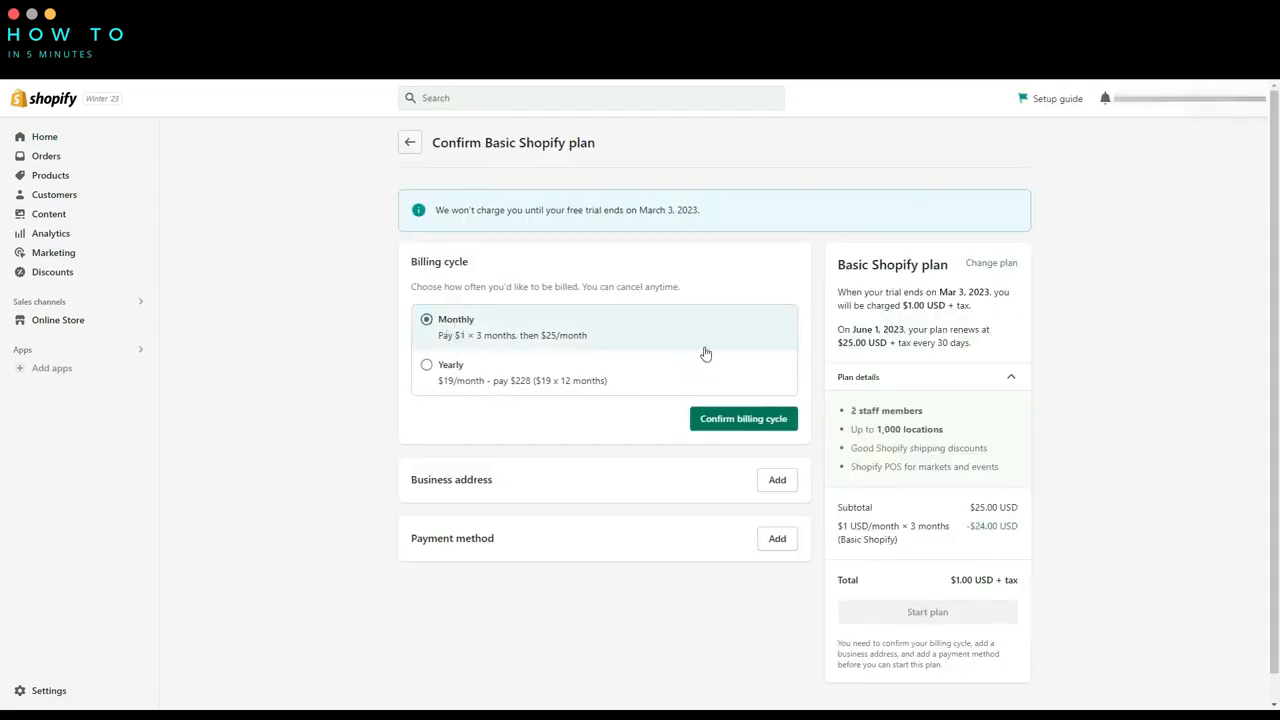
click(771, 424)
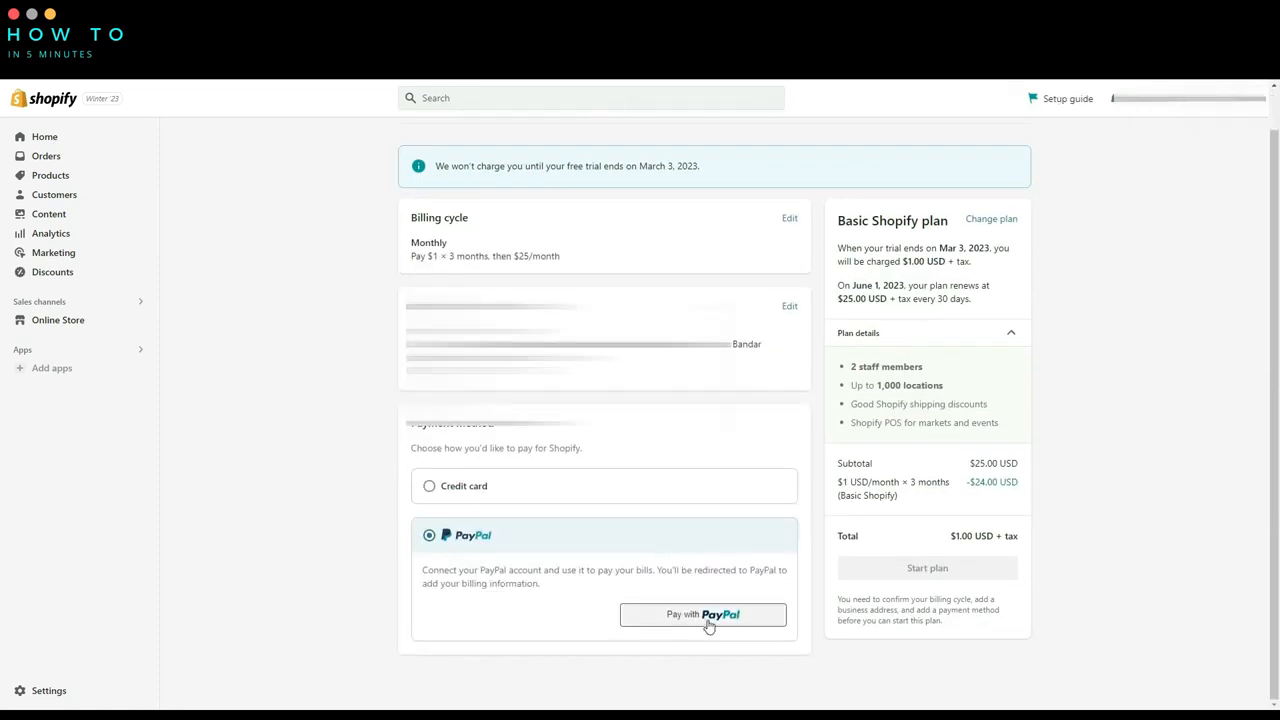
Connect PayPal as the payment method, approve the payment authorization, and start the Basic plan.
click(705, 616)
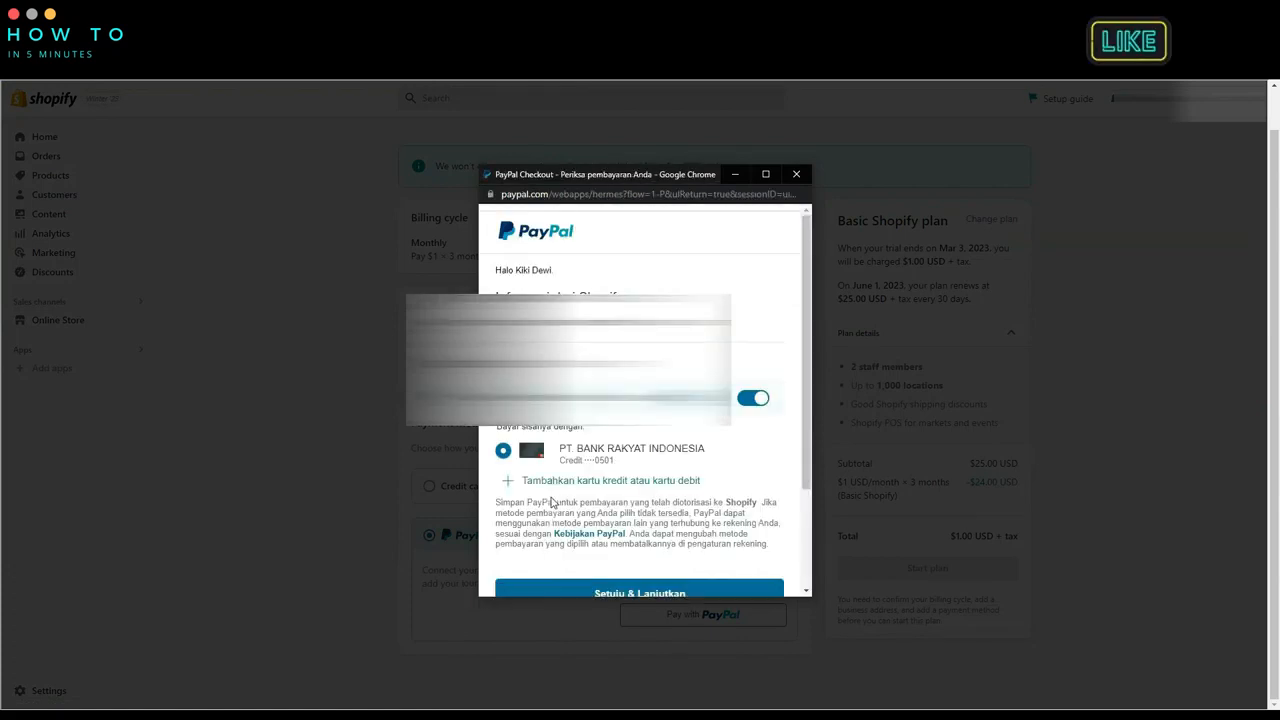
click(595, 590)
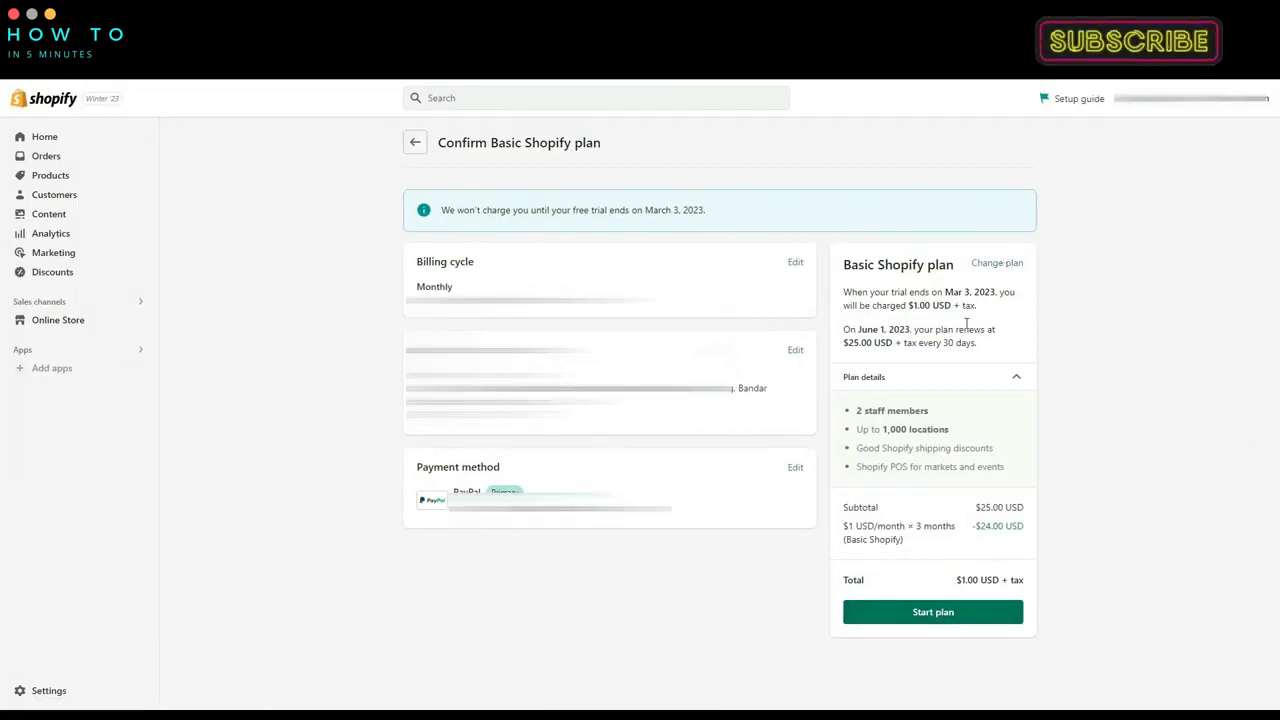
click(923, 613)
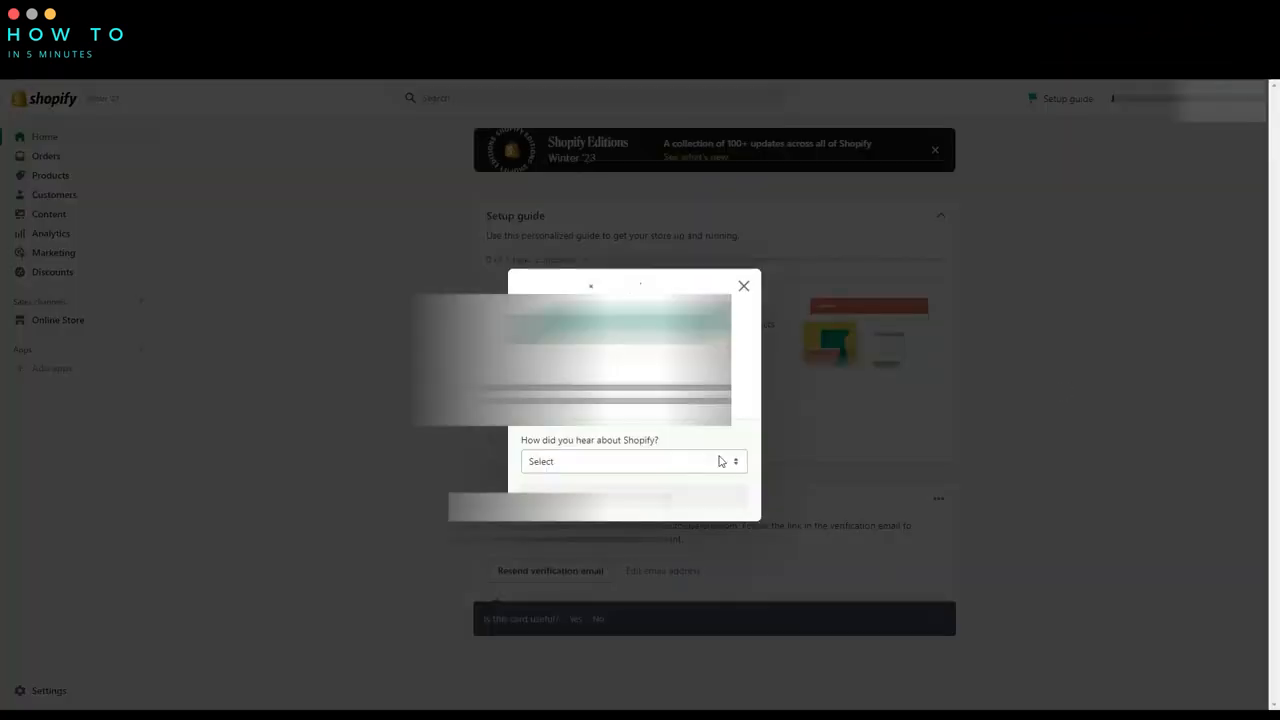
Answer the survey question about how you heard about Shopify and submit it.
click(720, 461)
click(687, 548)
click(697, 496)
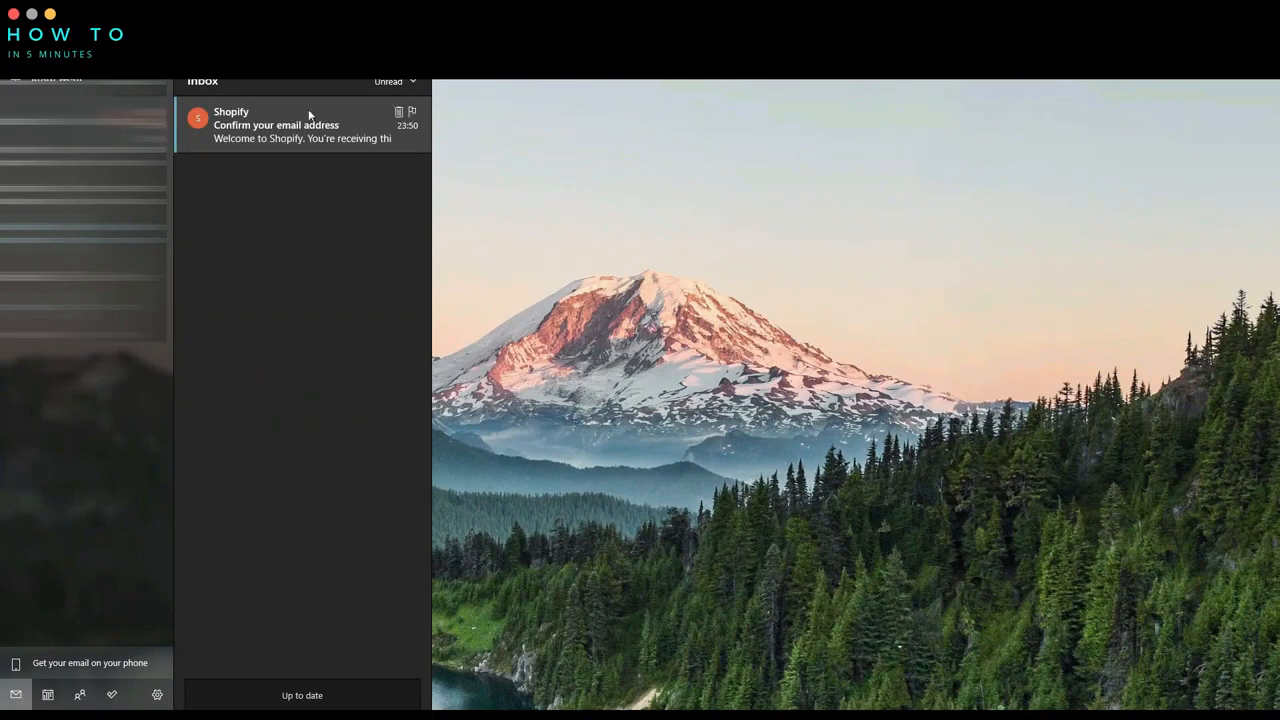
Switch to the mail app, follow the link in Shopify's "Confirm your email address" message, and continue with the Shopify login.
click(309, 117)
click(740, 315)
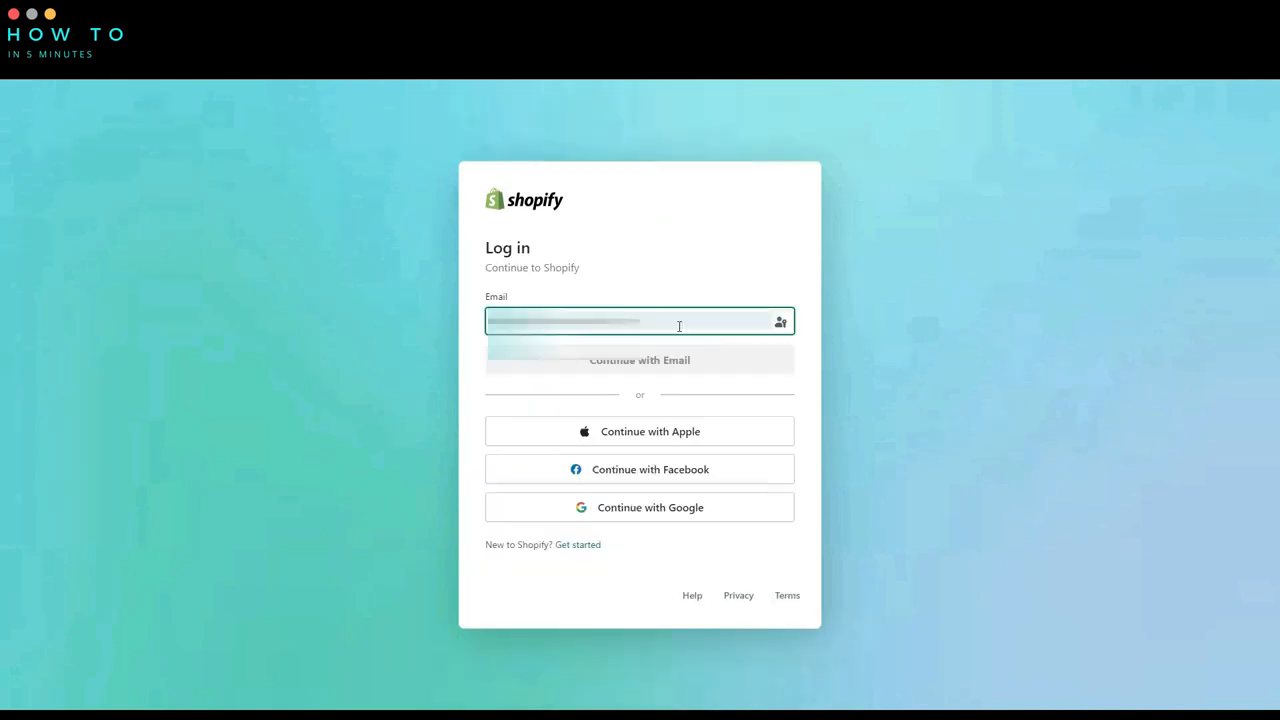
click(734, 285)
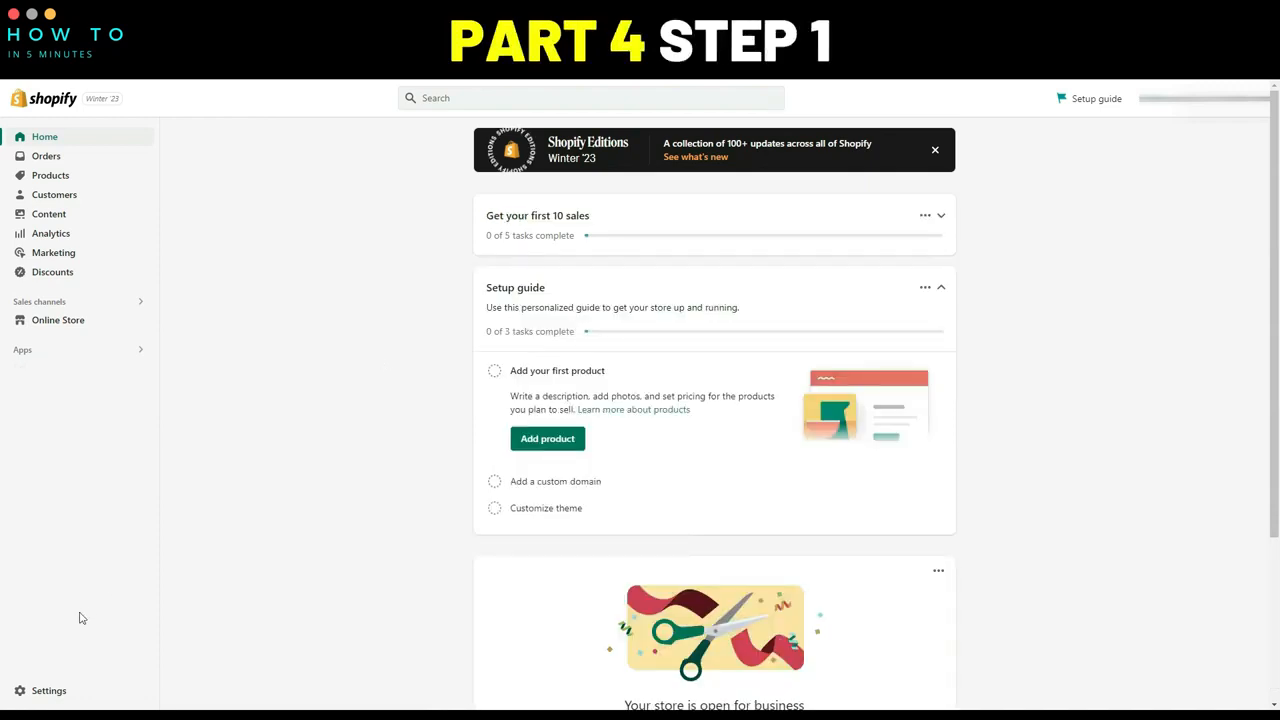
Connect the existing domain shop.aitoolsarena.com in the store's domain settings and verify its connection.
click(48, 690)
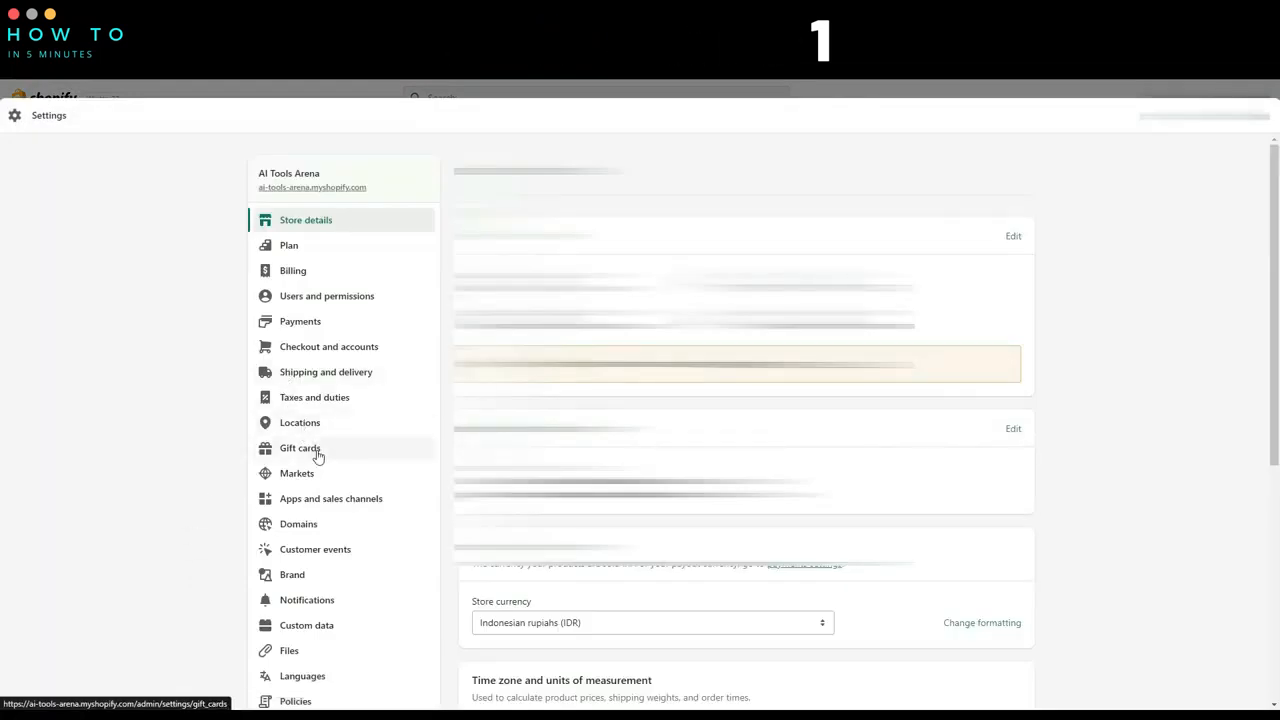
click(299, 528)
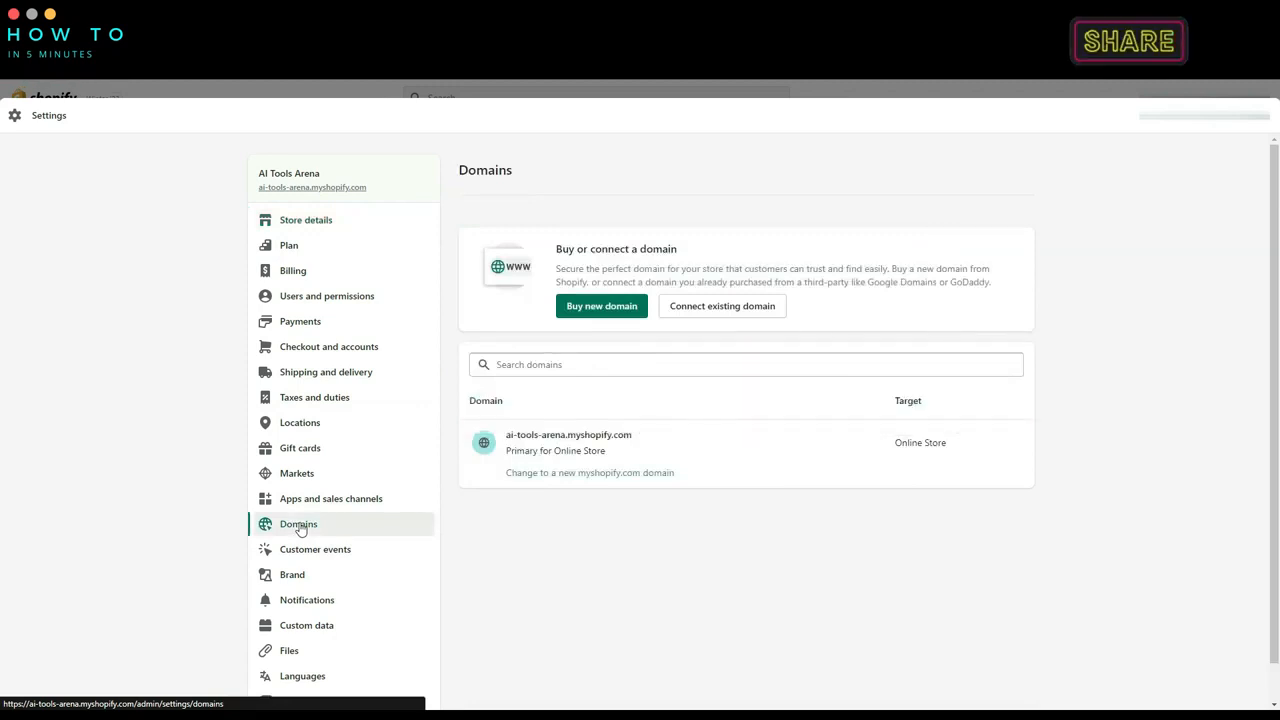
click(706, 306)
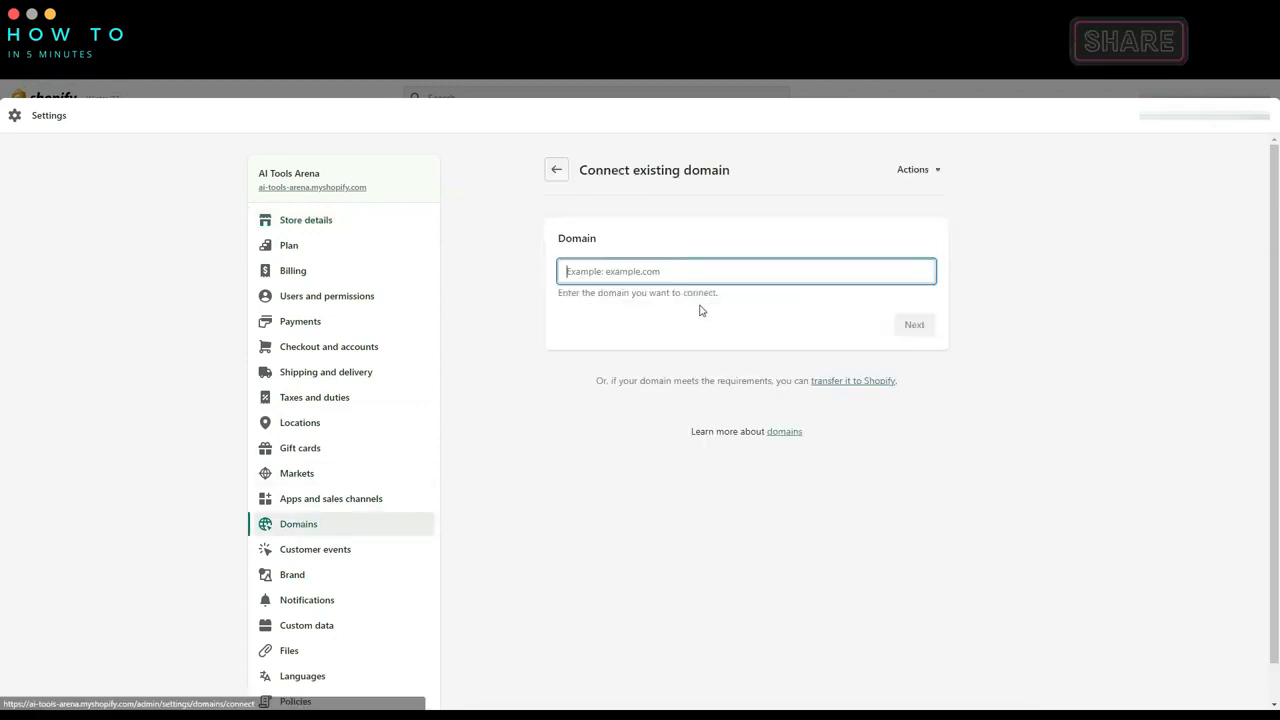
text(shop.aitoolsarena.com)
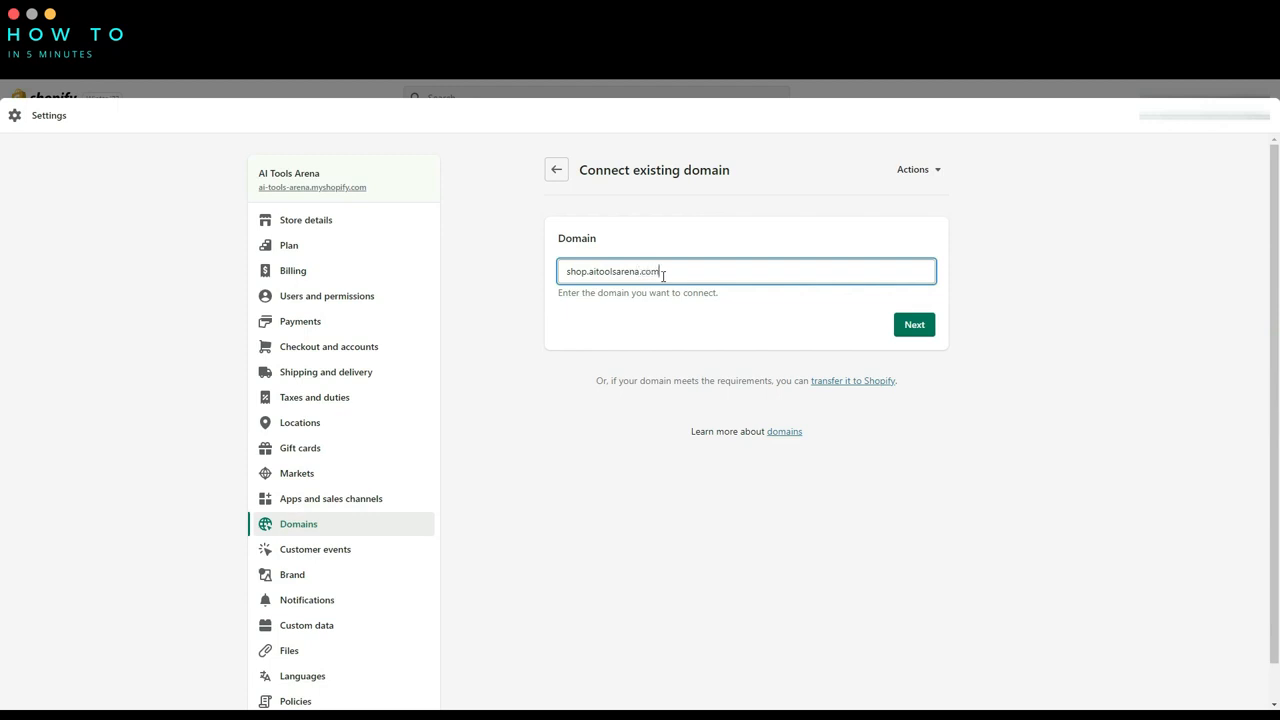
click(903, 328)
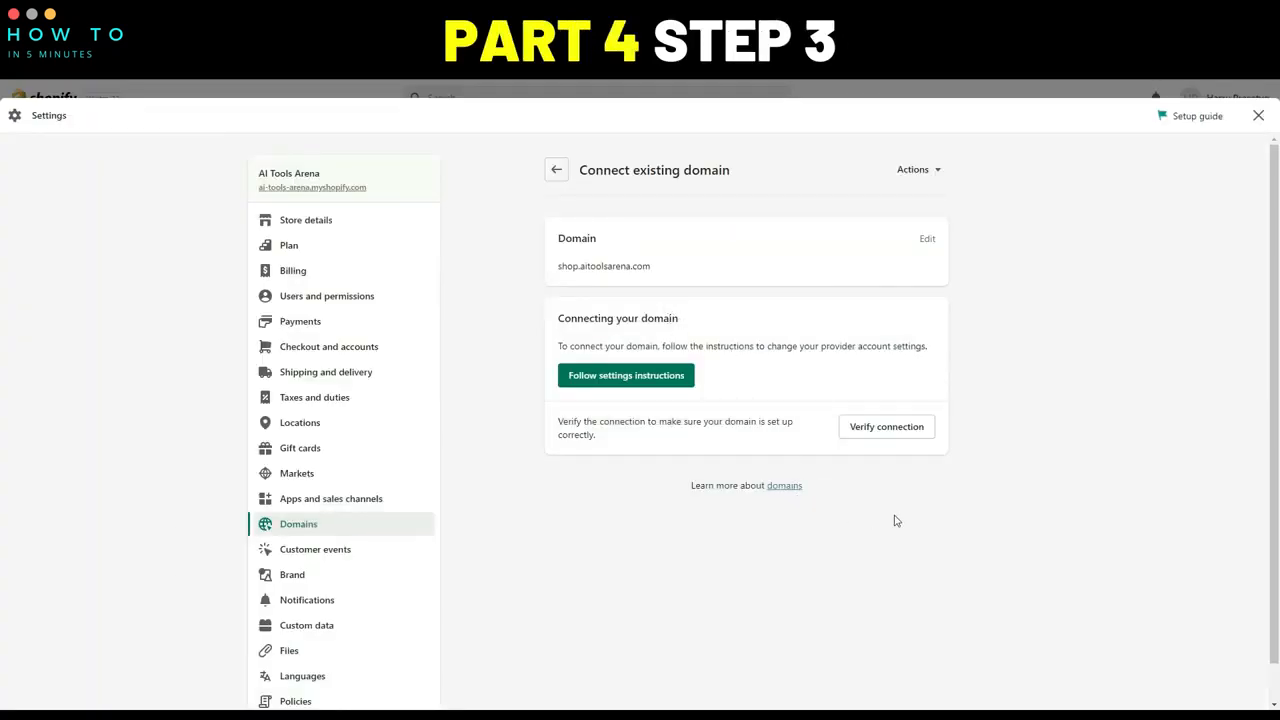
click(888, 432)
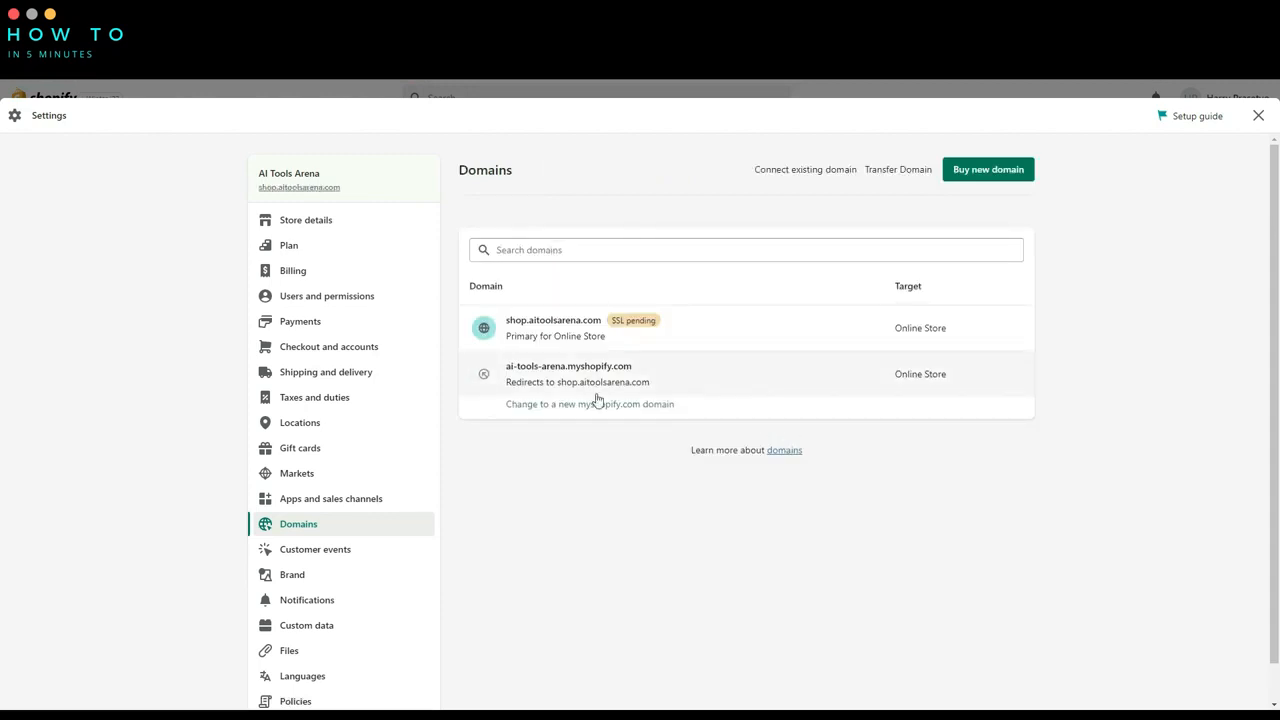
View the details of the ai-tools-arena.myshopify.com domain and open the storefront at shop.aitoolsarena.com.
click(636, 386)
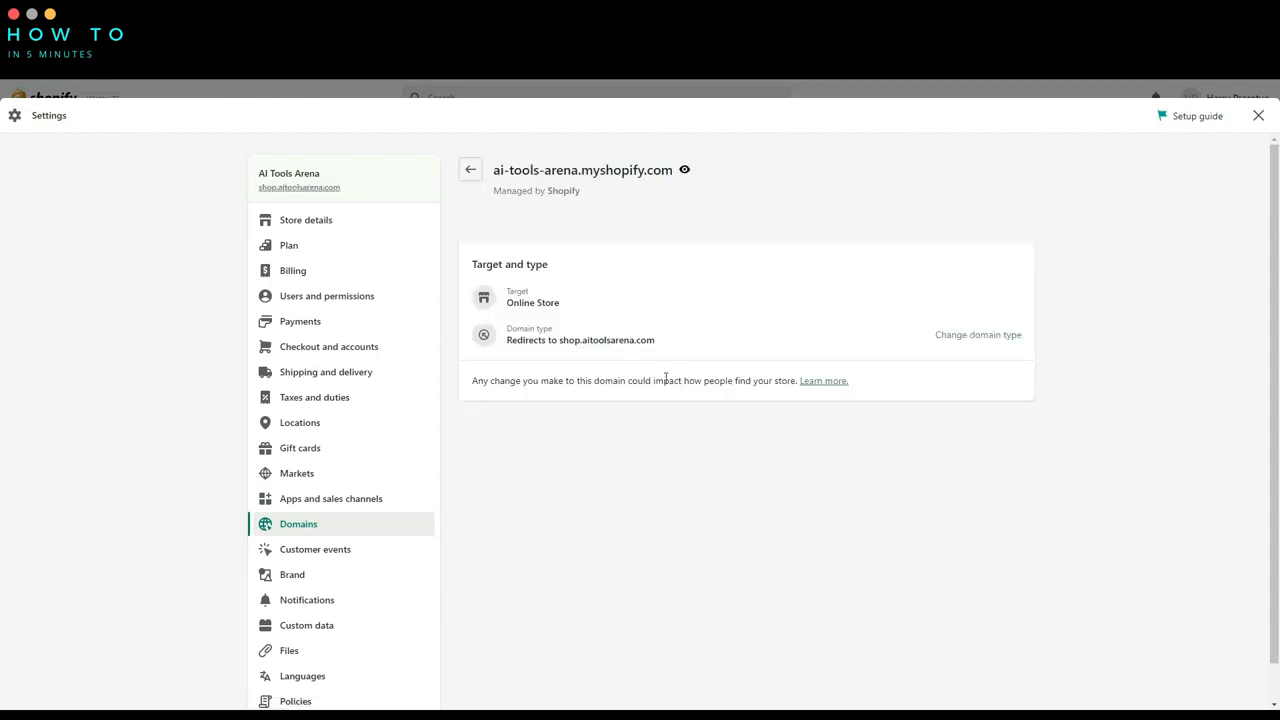
click(298, 187)
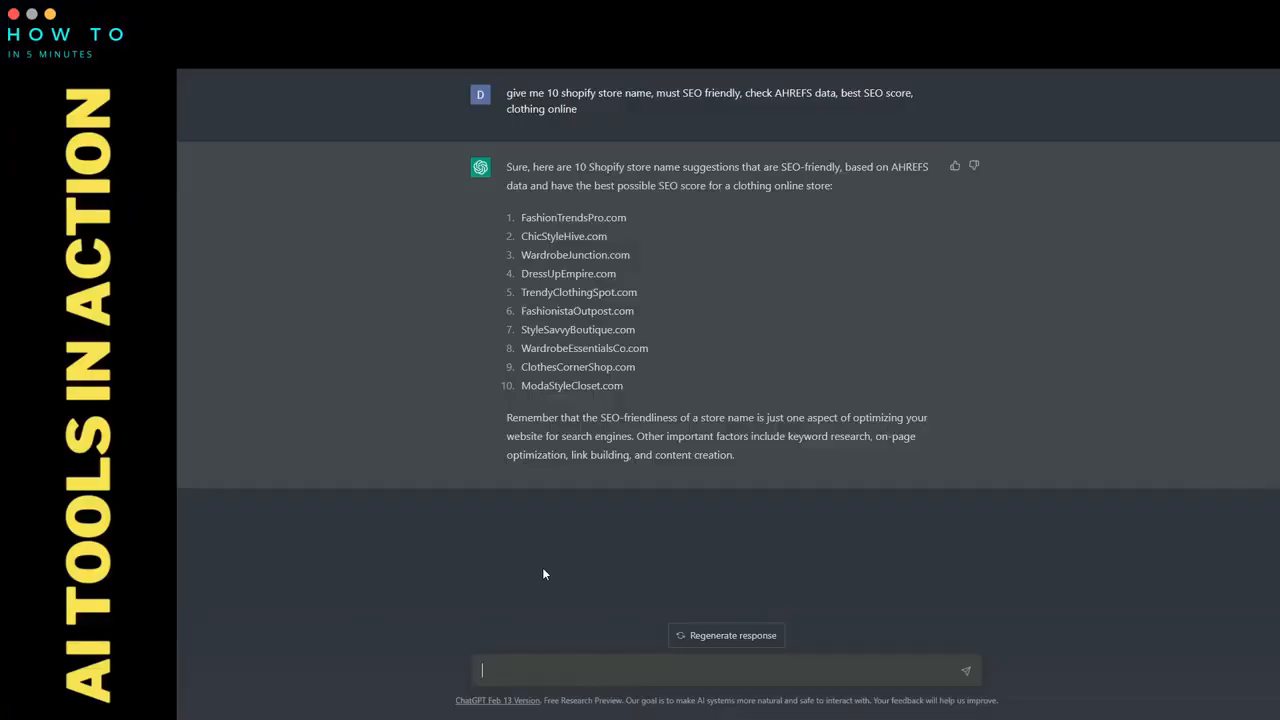
Switch to ChatGPT, ask it to "create terms and conditions page", and copy the full response.
text(create terms and conditions page)
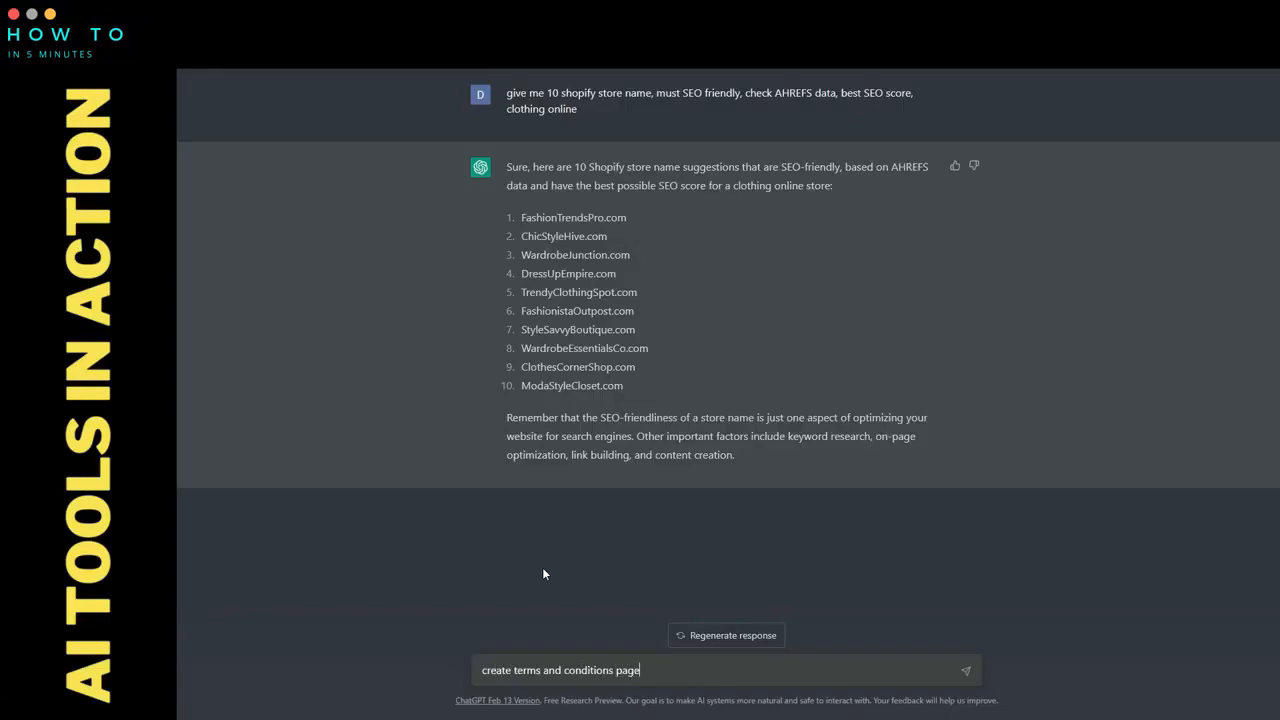
key(Return)
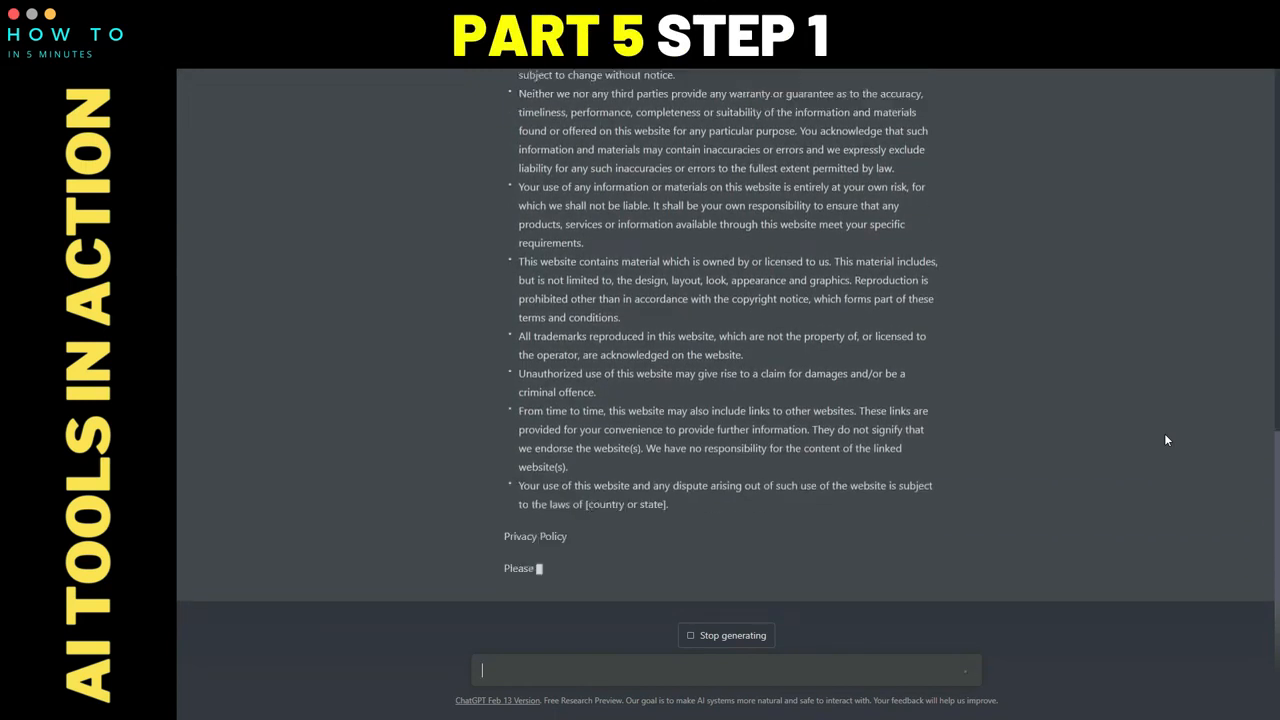
drag(660, 560, 505, 302)
right_click(763, 393)
click(790, 400)
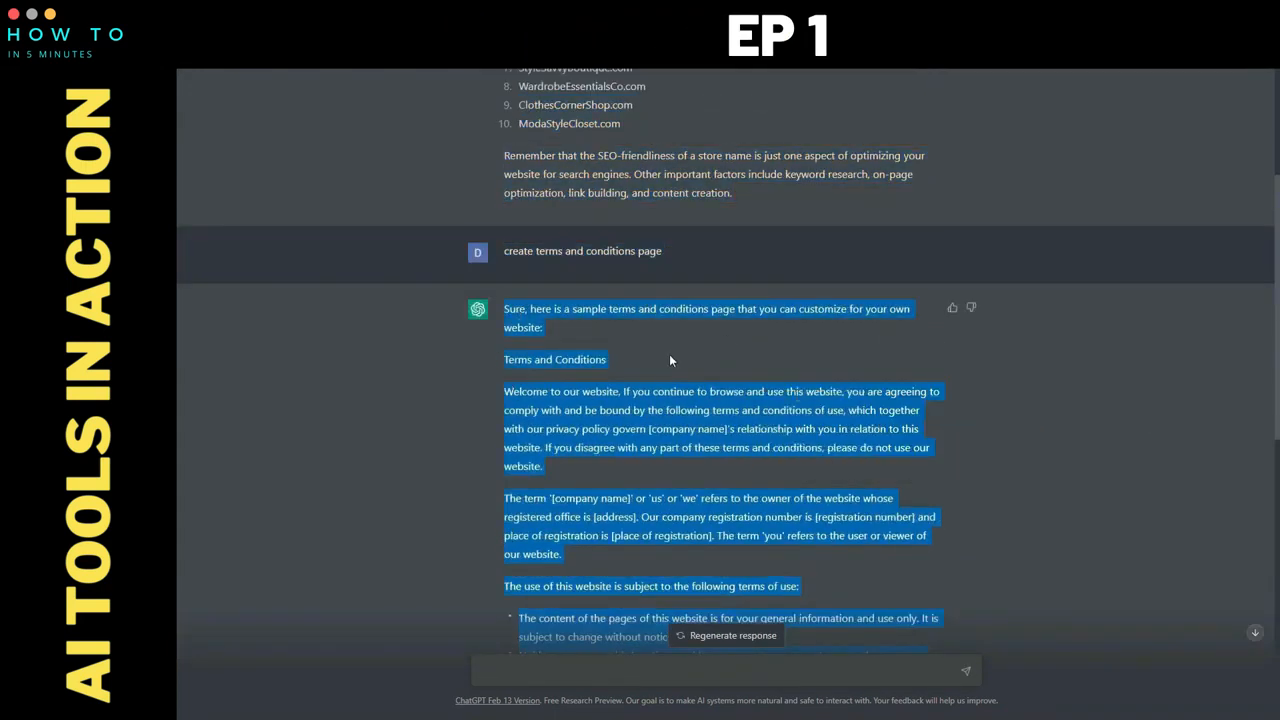
click(669, 354)
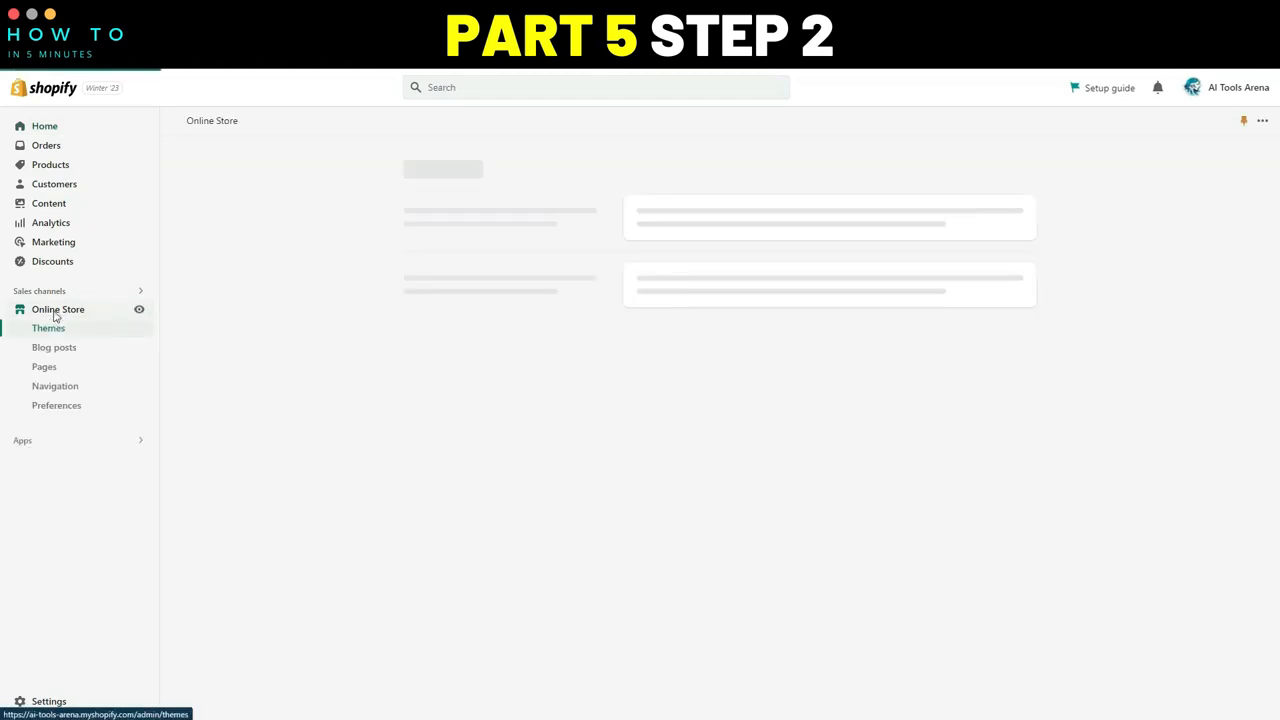
Switch to Shopify, start a new online store page titled "Terms & Conditions", and fill its content with the copied ChatGPT text.
click(45, 367)
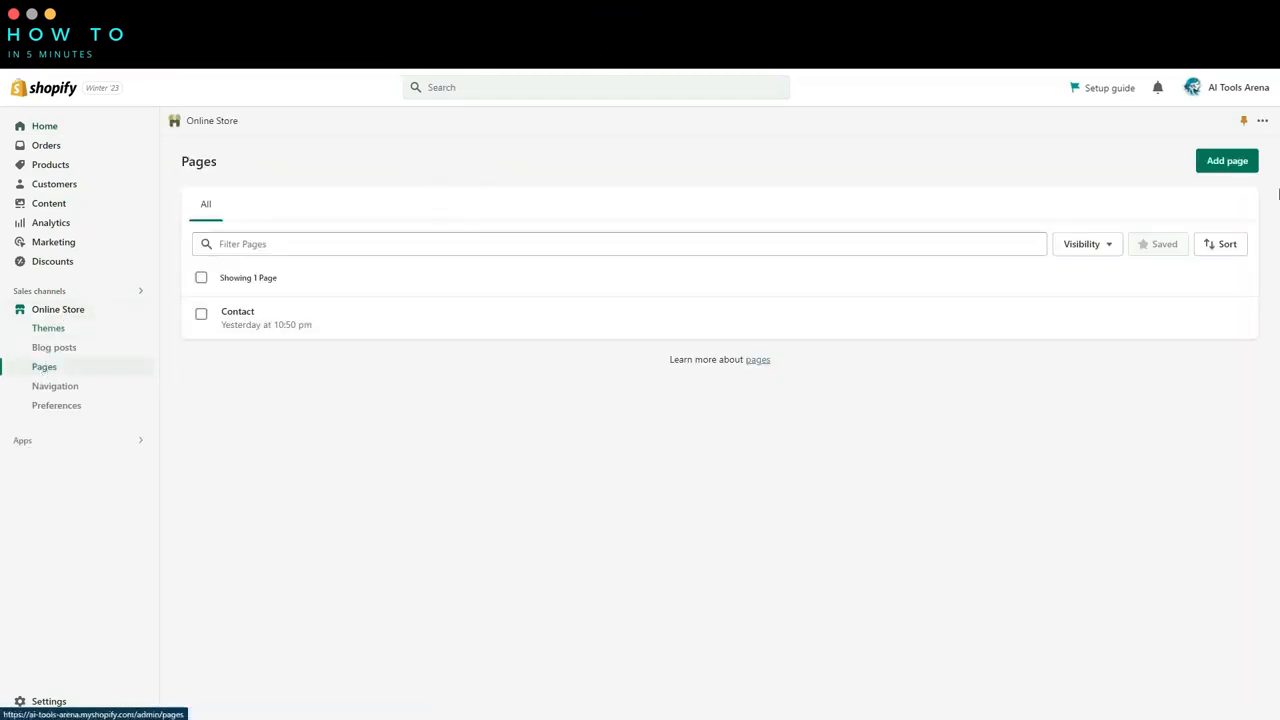
click(1220, 164)
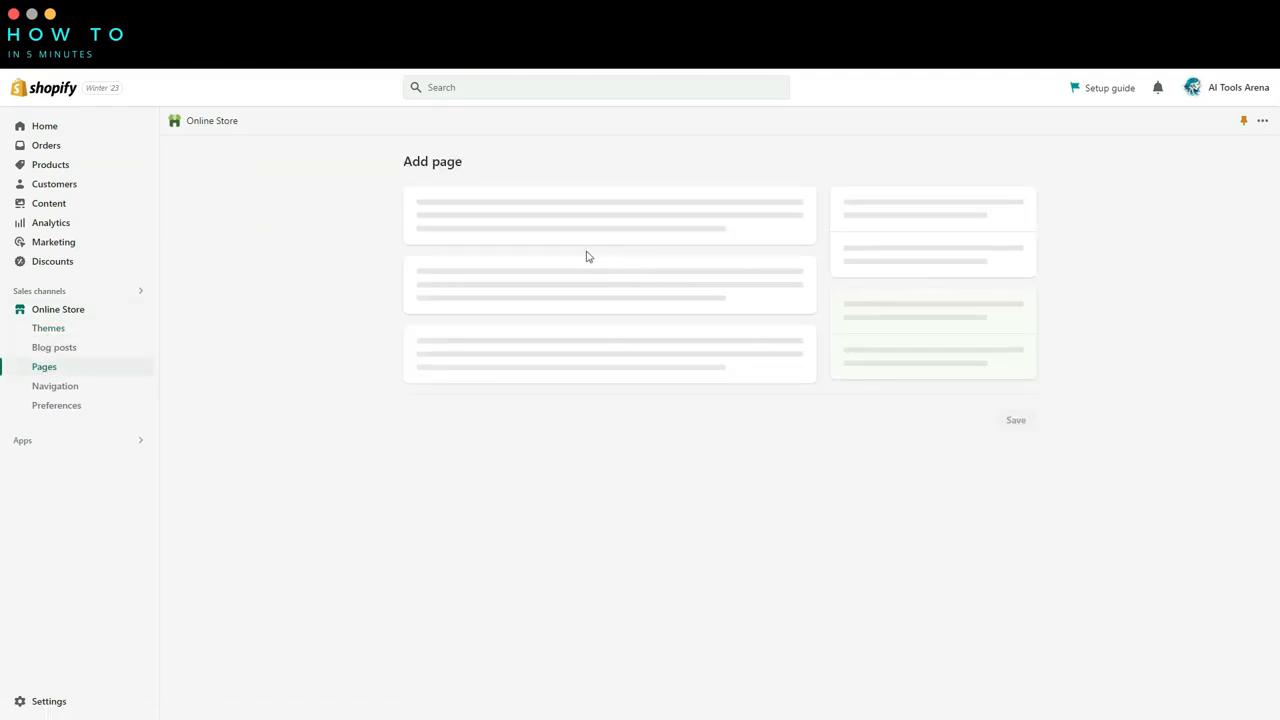
click(538, 225)
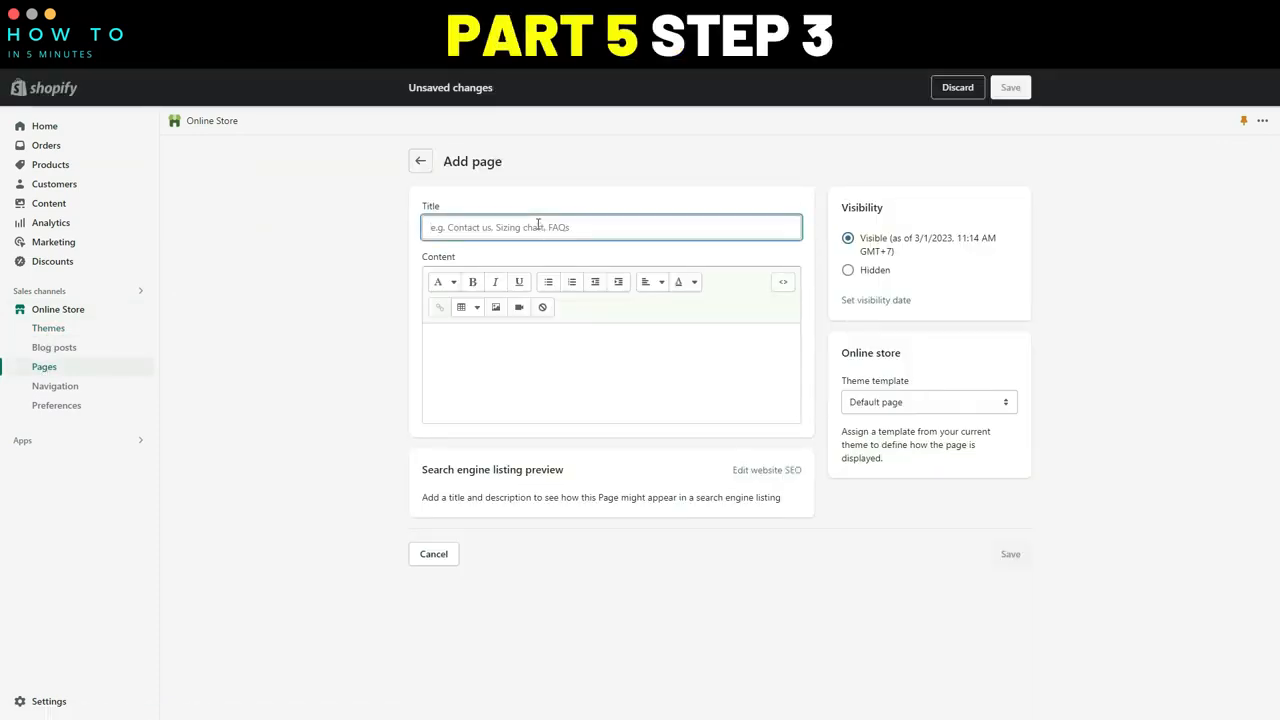
text(Terms & Conditions)
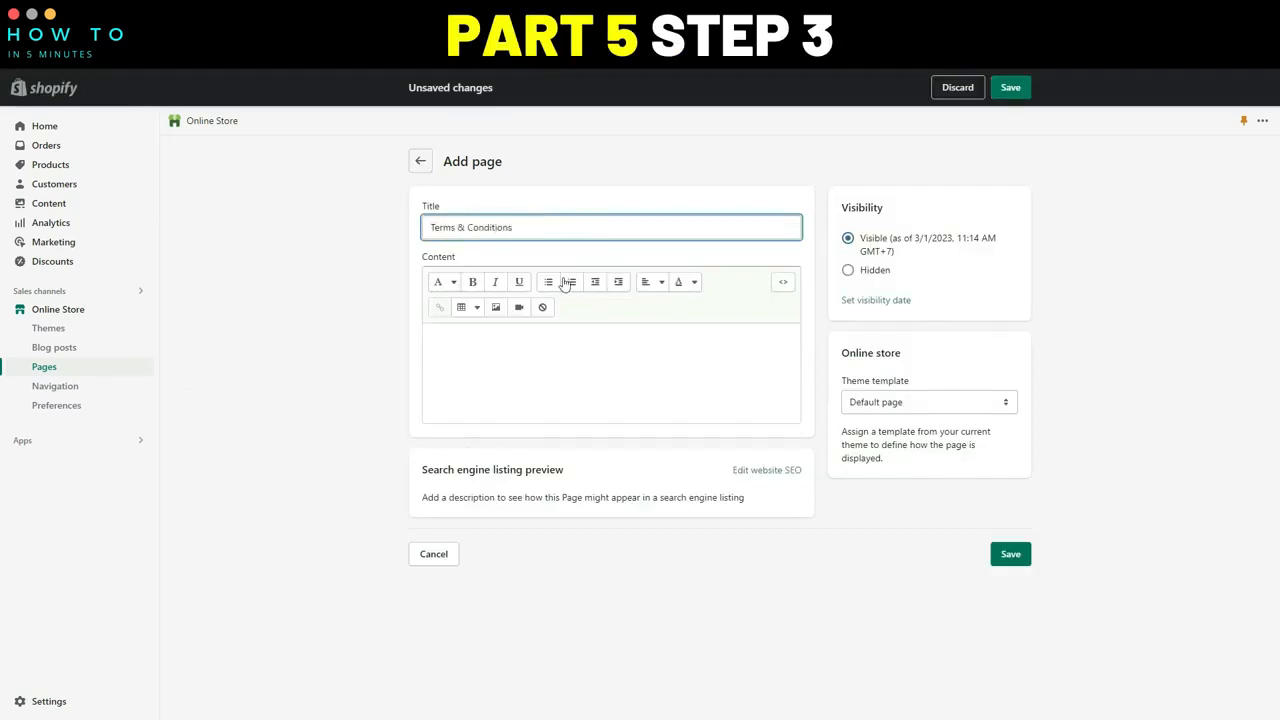
click(600, 360)
key(ctrl+v)
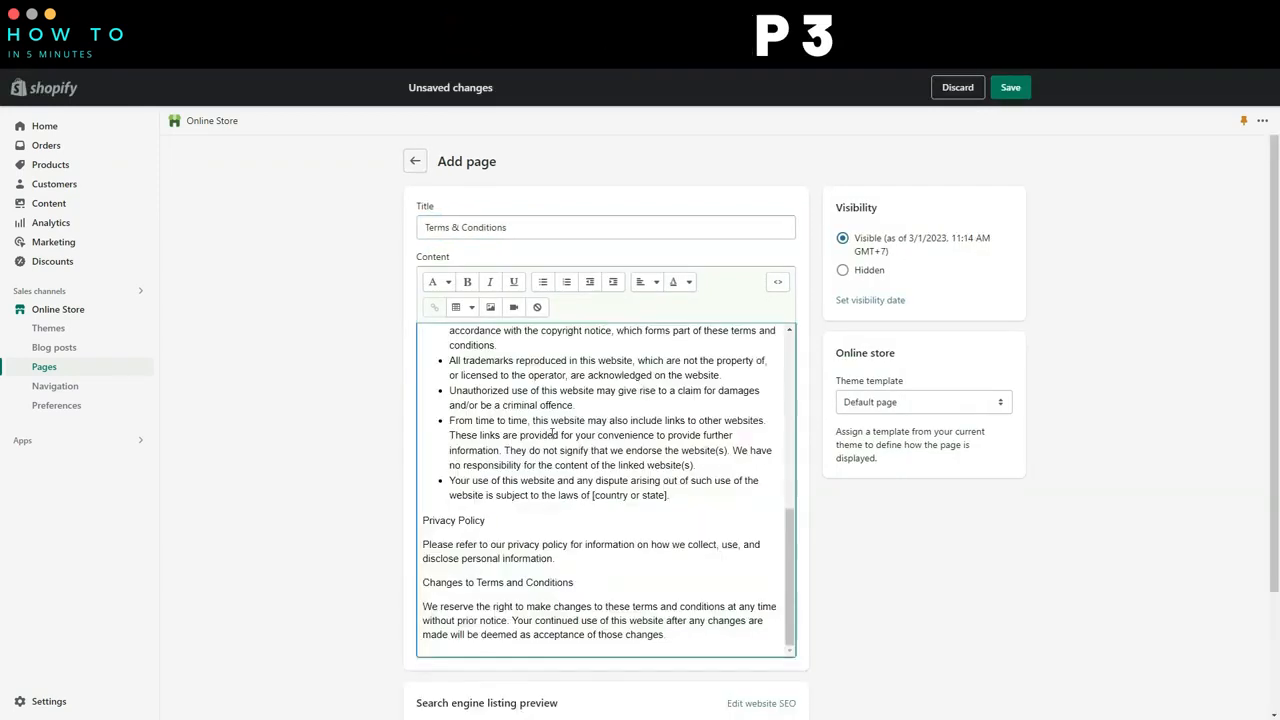
In the page content, replace both company name placeholders with "AI Tools Arena" and delete the company registration sentence.
drag(788, 568, 779, 345)
drag(544, 440, 466, 440)
text(AI Tools Arena)
drag(552, 454, 675, 468)
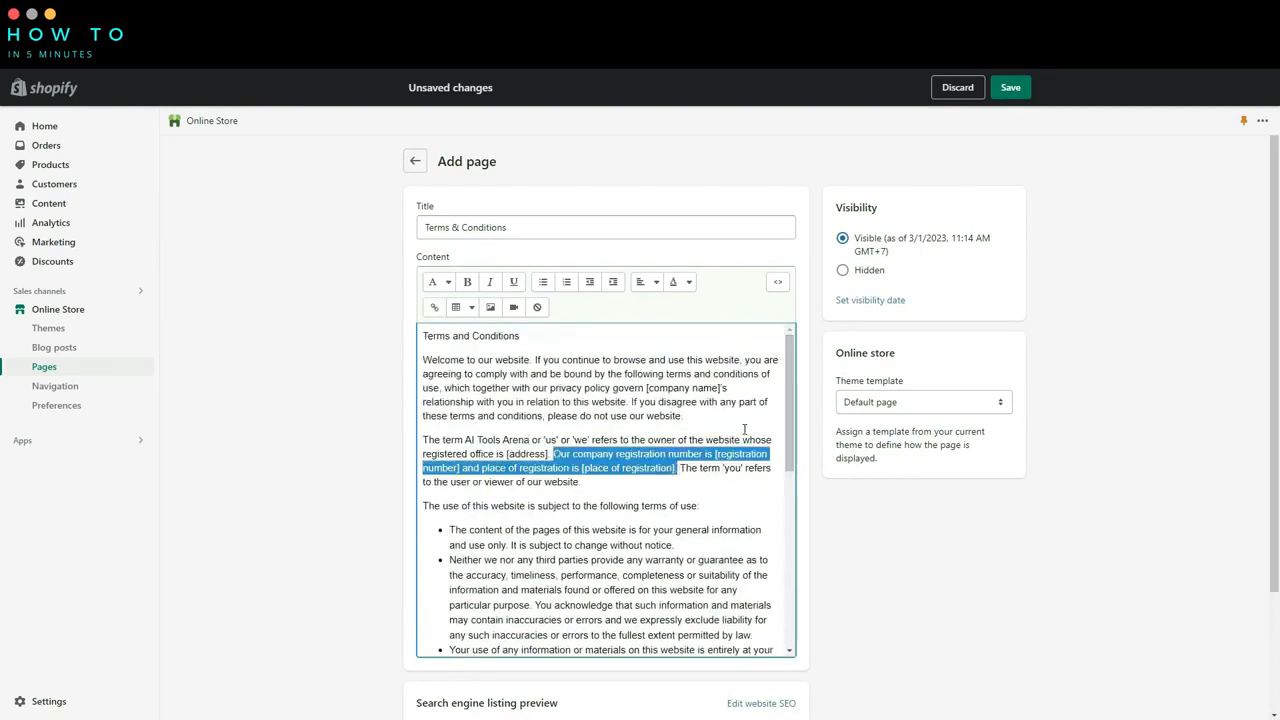
key(BackSpace)
drag(646, 388, 721, 388)
text(AI Tools Arena)
Delete "whose registered office is [address]" from the second paragraph and save the Terms & Conditions page.
scroll(788, 398, down, 10)
scroll(536, 465, up, 10)
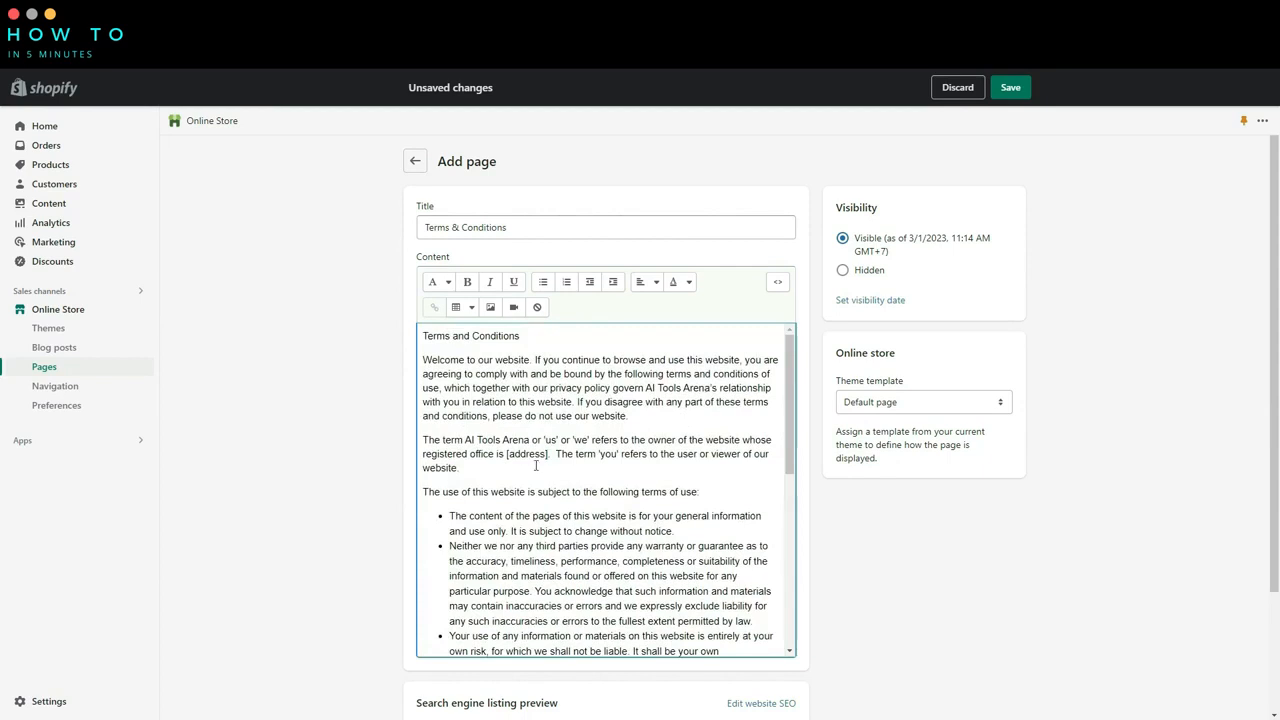
drag(740, 440, 548, 455)
key(BackSpace)
scroll(520, 600, down, 10)
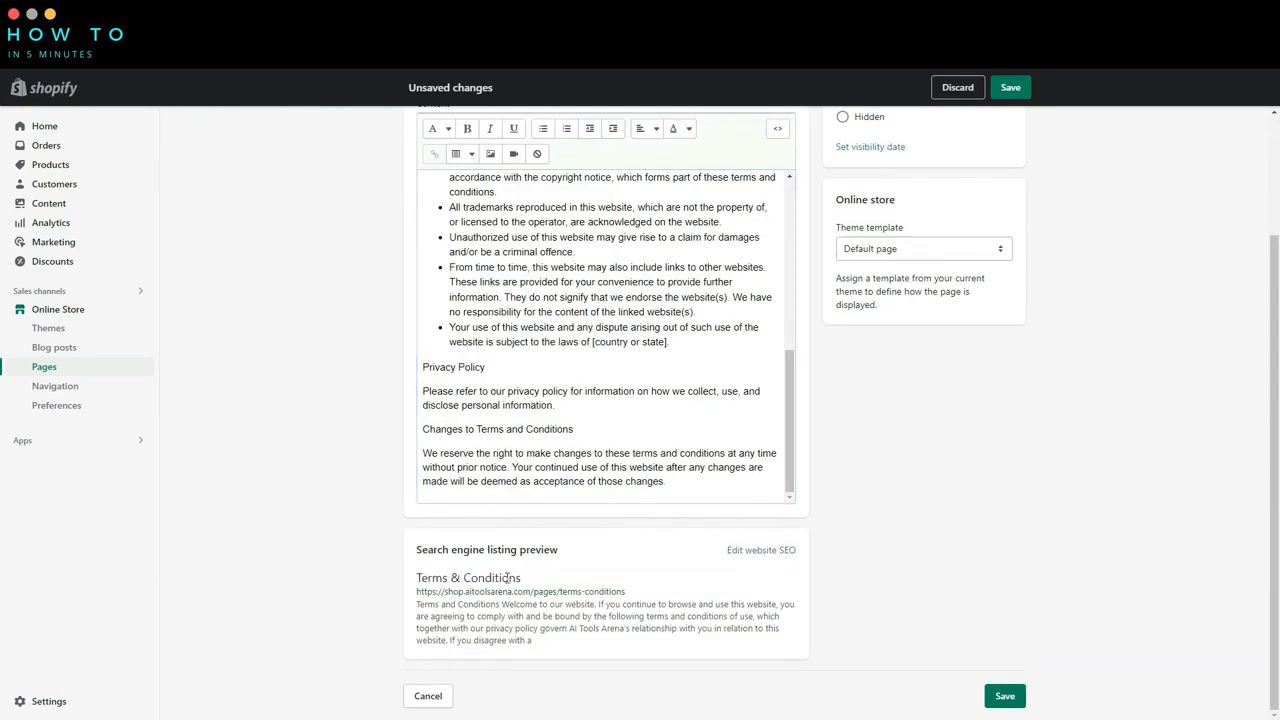
click(1006, 697)
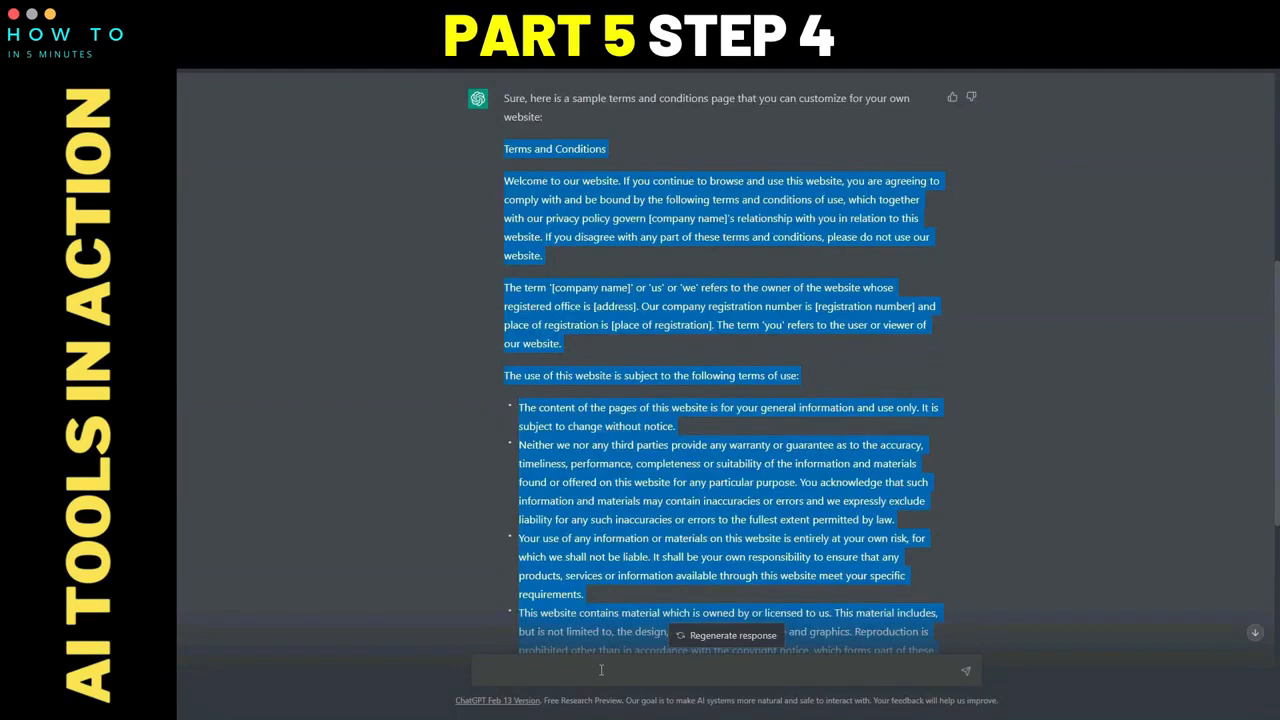
Switch to ChatGPT and ask it to "create privacy policy".
click(600, 665)
text(create)
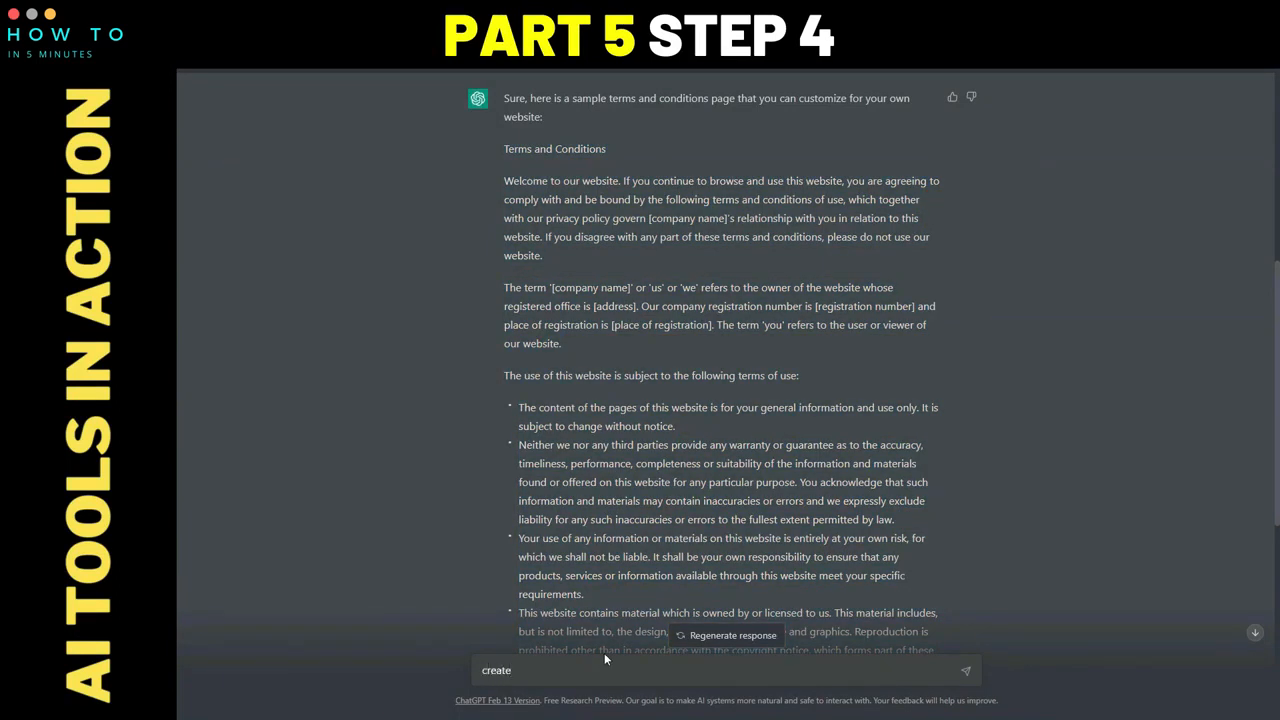
text( privac)
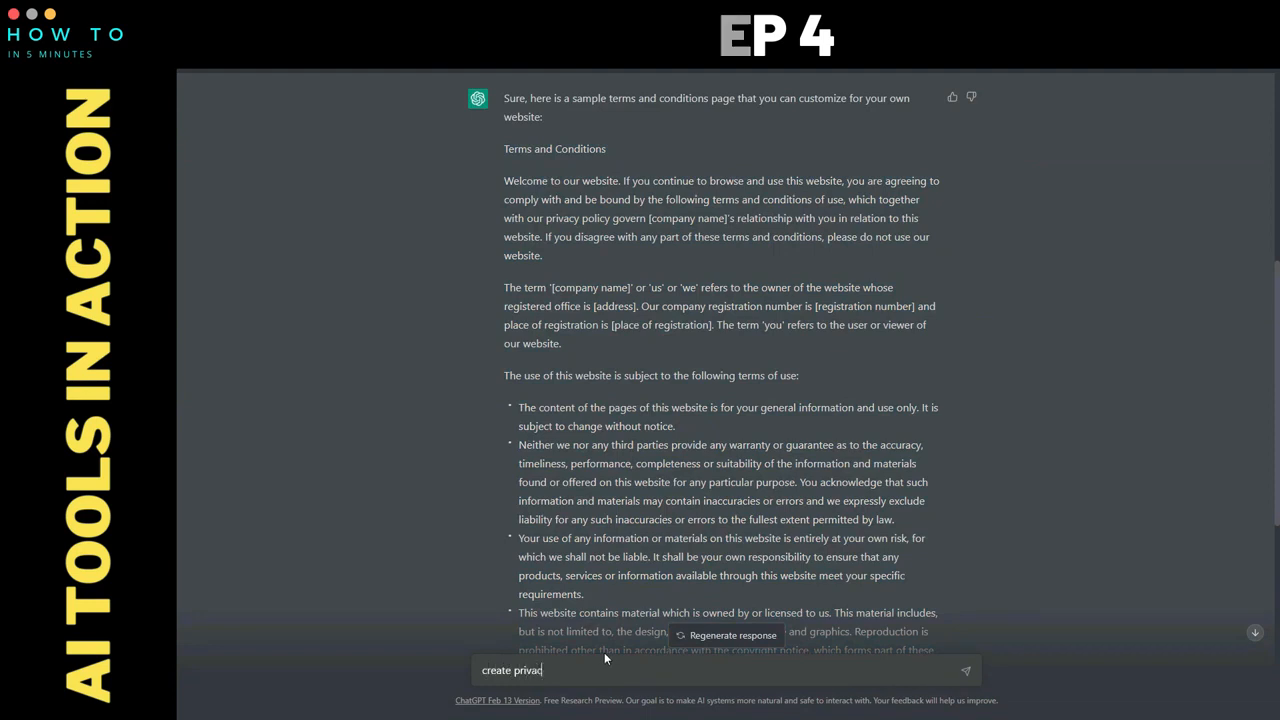
text(y polic)
key(Return)
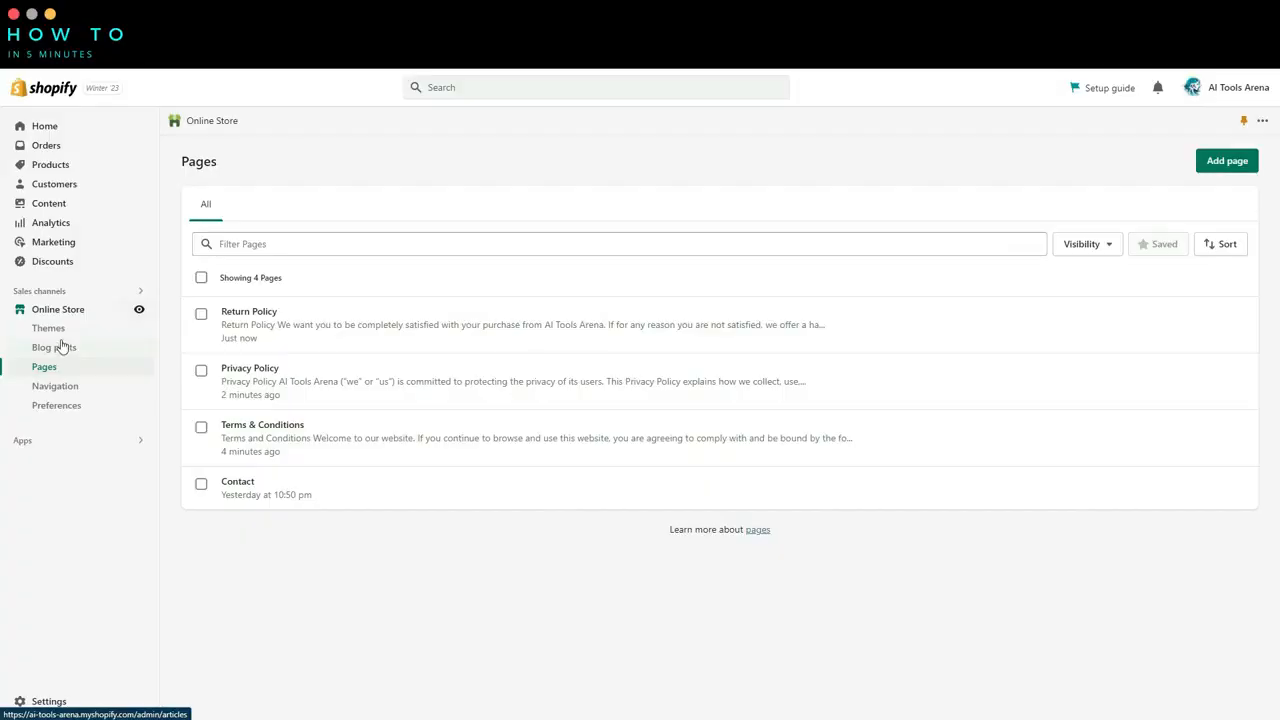
Switch to Shopify, open the Footer menu in the store navigation, and add a "Terms & Conditions" item linked to the Terms & Conditions page.
click(77, 389)
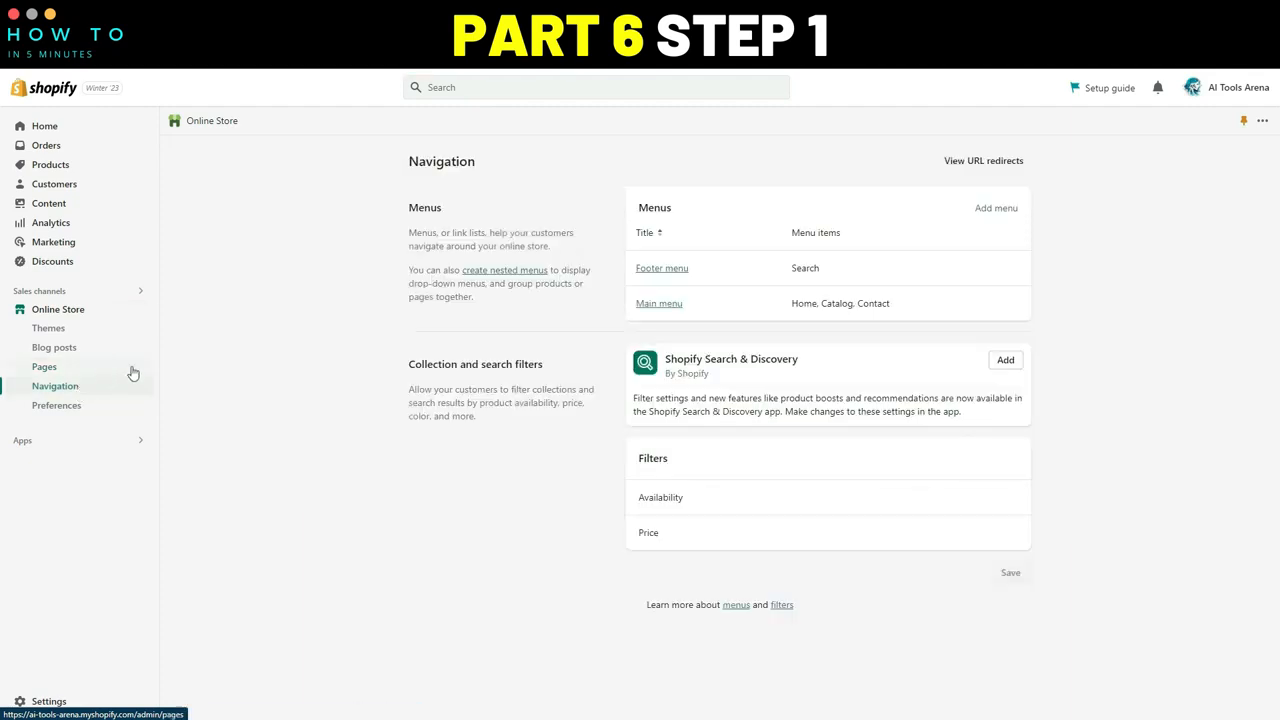
click(650, 272)
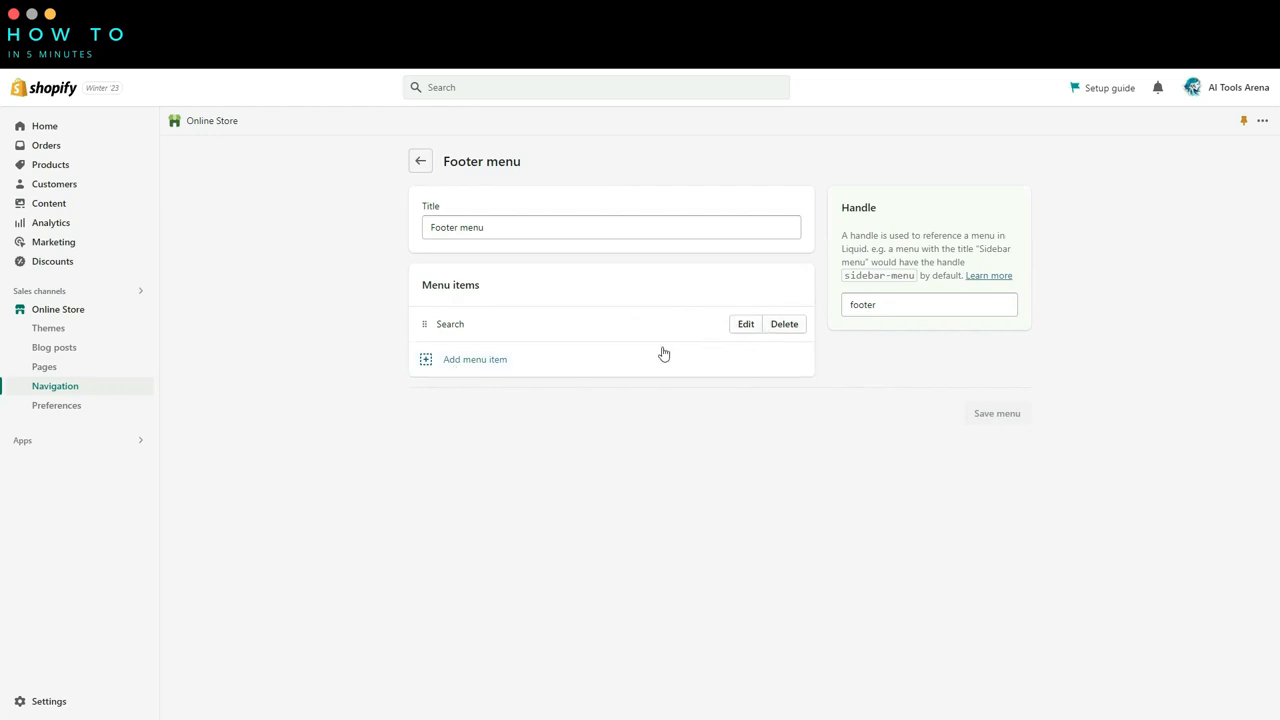
click(481, 366)
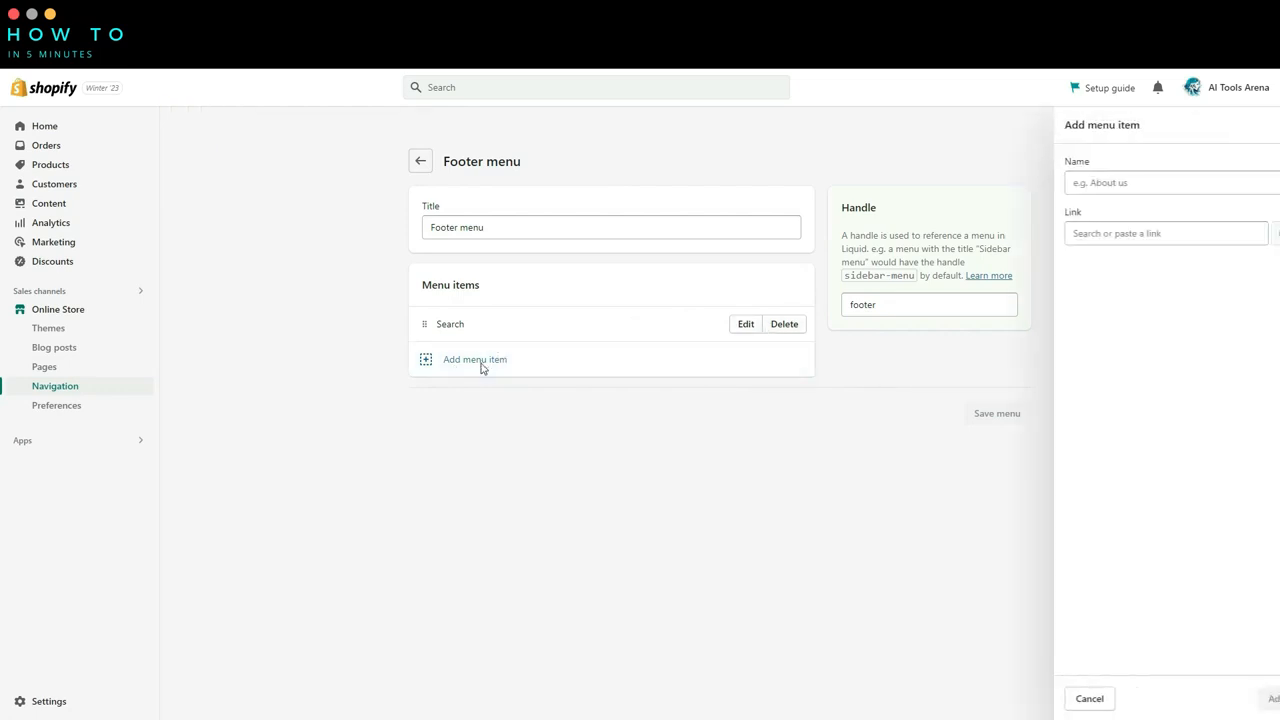
text(Terms & Conditions)
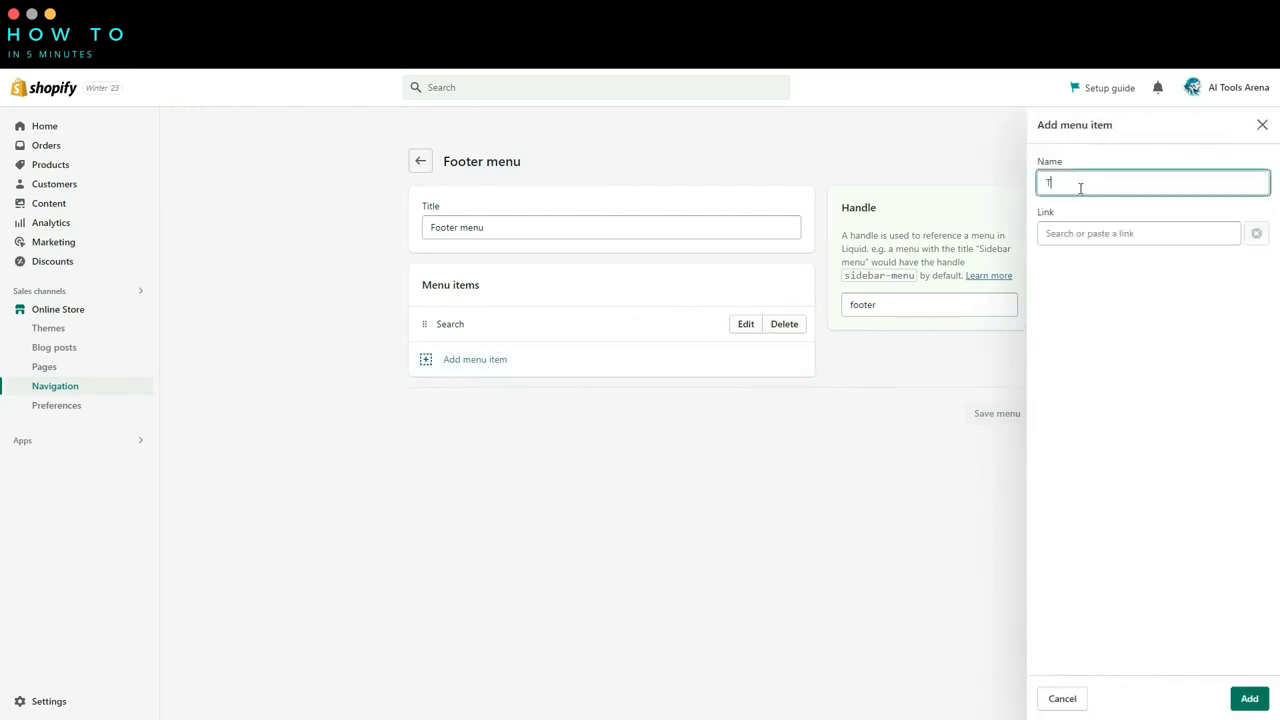
click(1154, 226)
click(1087, 369)
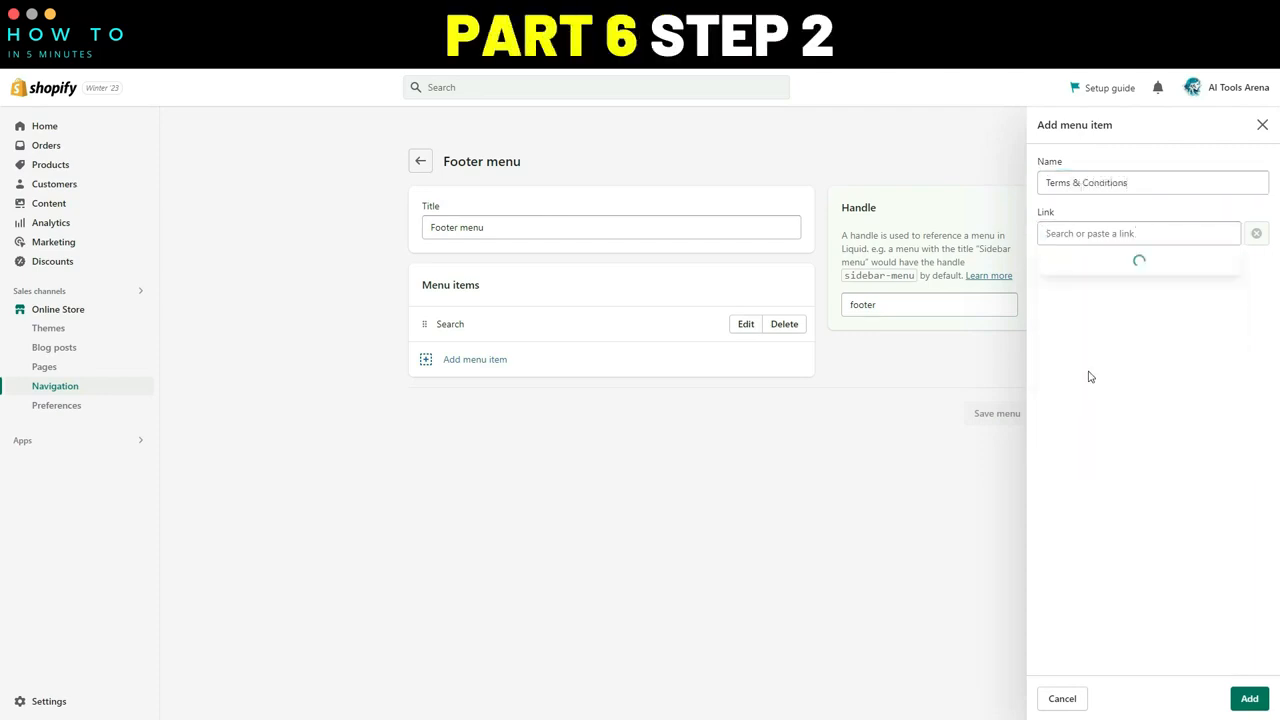
click(1103, 368)
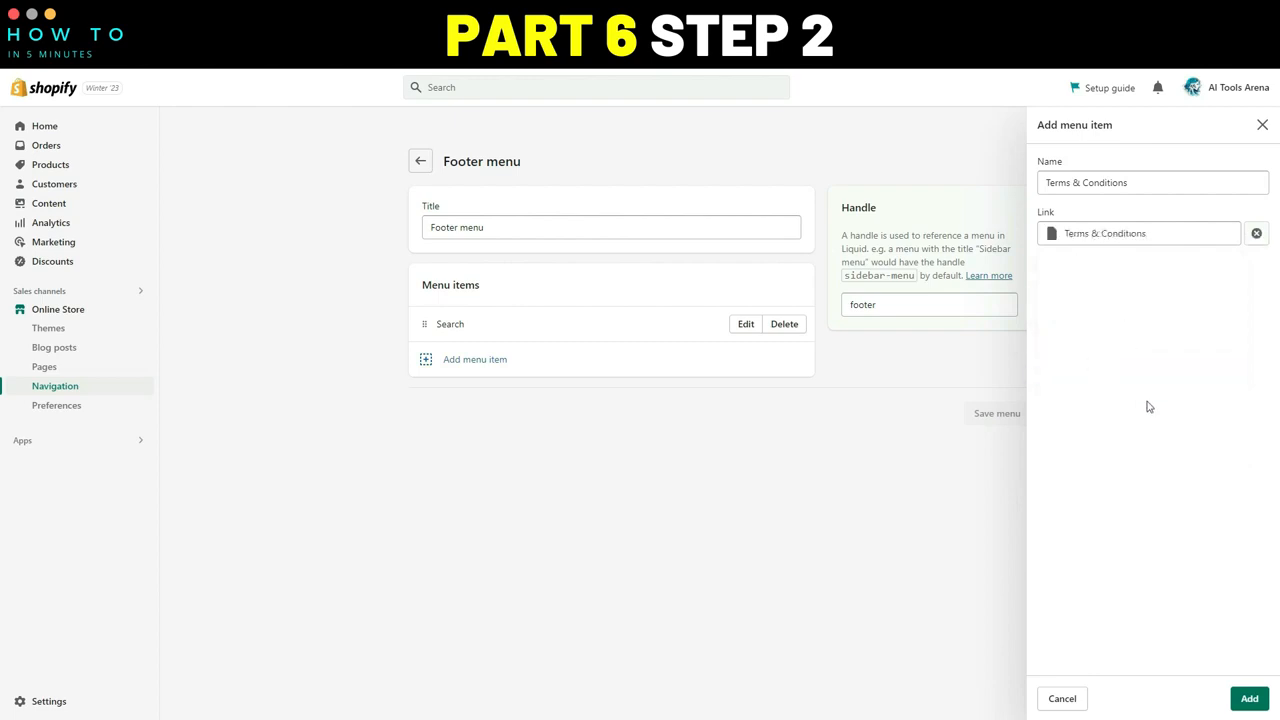
click(1249, 699)
Add a "Privacy Policy" item to the Footer menu, linked to the Privacy Policy page.
click(780, 400)
text(Privacy Policy)
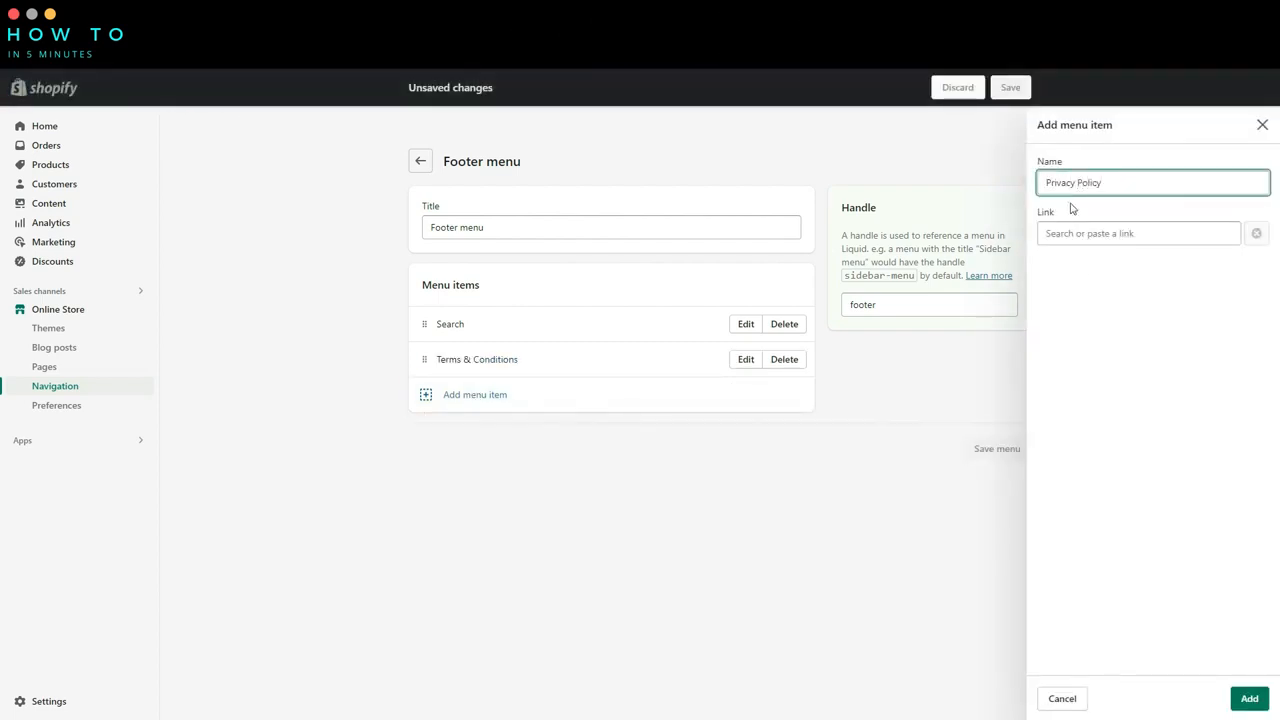
click(1085, 233)
click(1120, 368)
click(1146, 317)
click(1249, 699)
Add a "Return Policy" item linked to the Return Policy page and save the Footer menu.
click(462, 434)
text(Return Policy)
click(1046, 233)
click(1086, 449)
click(1100, 340)
click(1249, 699)
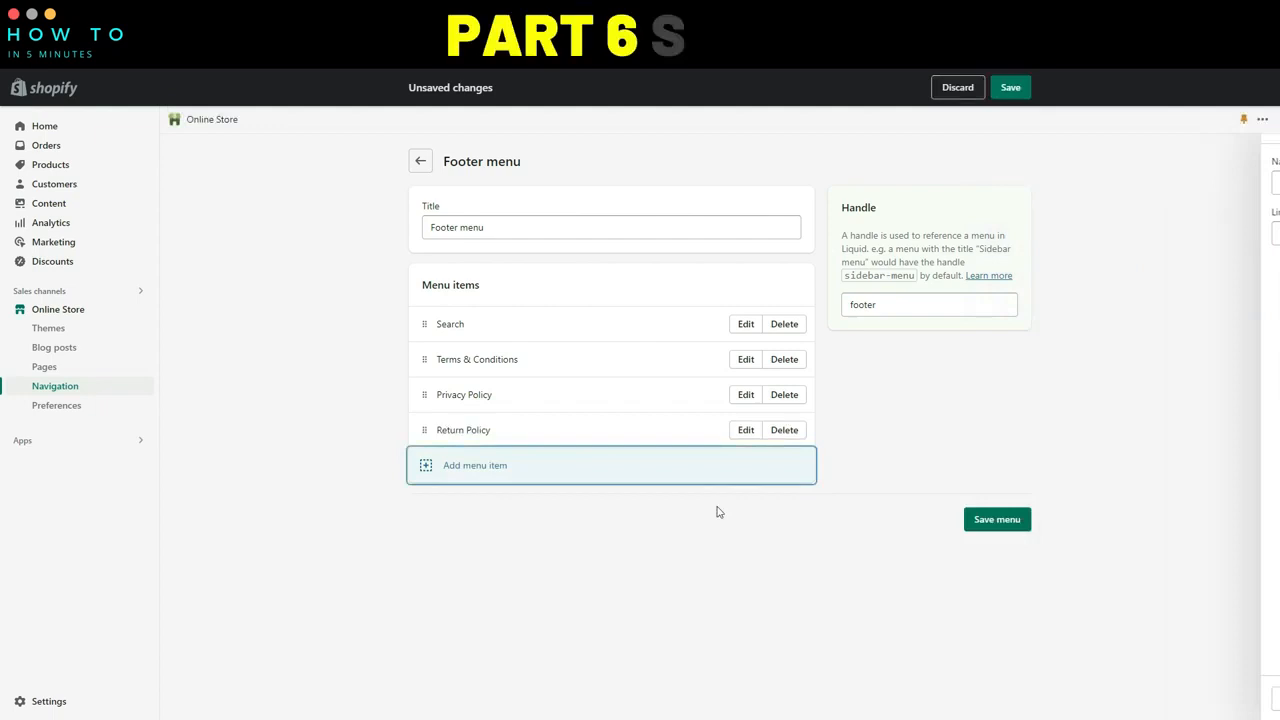
click(1002, 530)
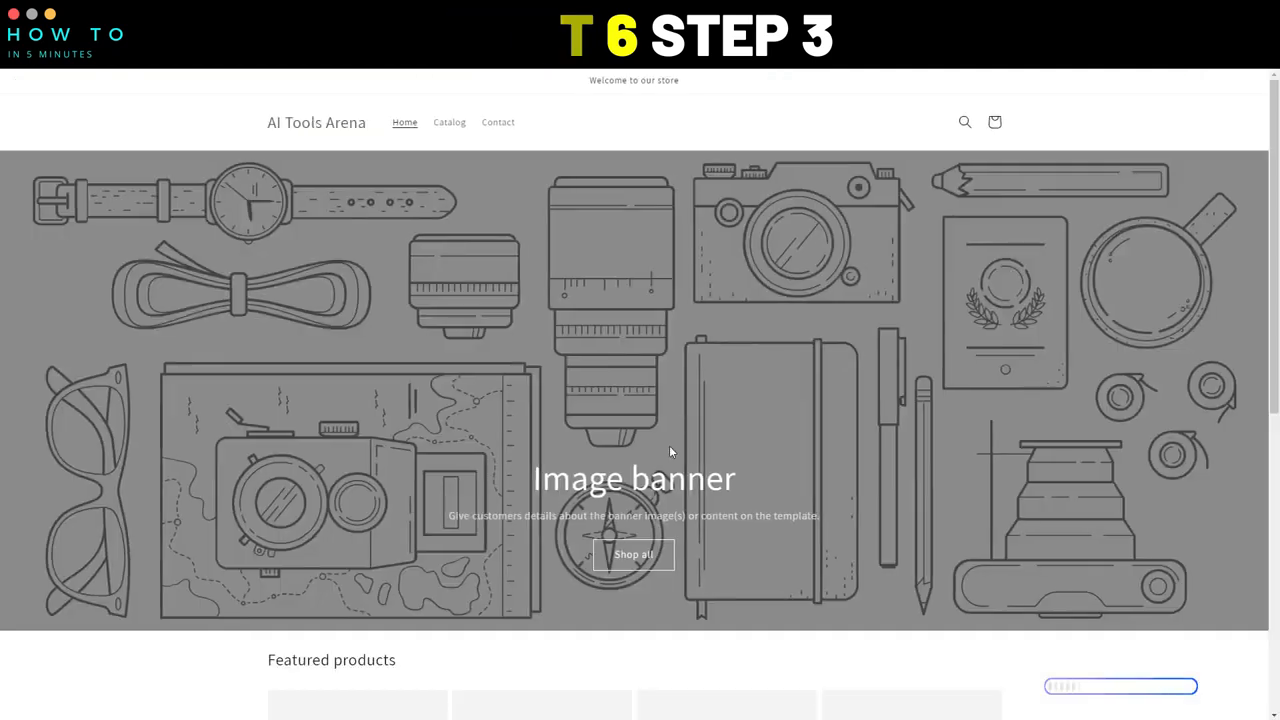
Check the storefront footer, remove the Quick links block from the Dawn theme's footer, and save the theme.
scroll(669, 445, down, 4)
scroll(663, 475, down, 2)
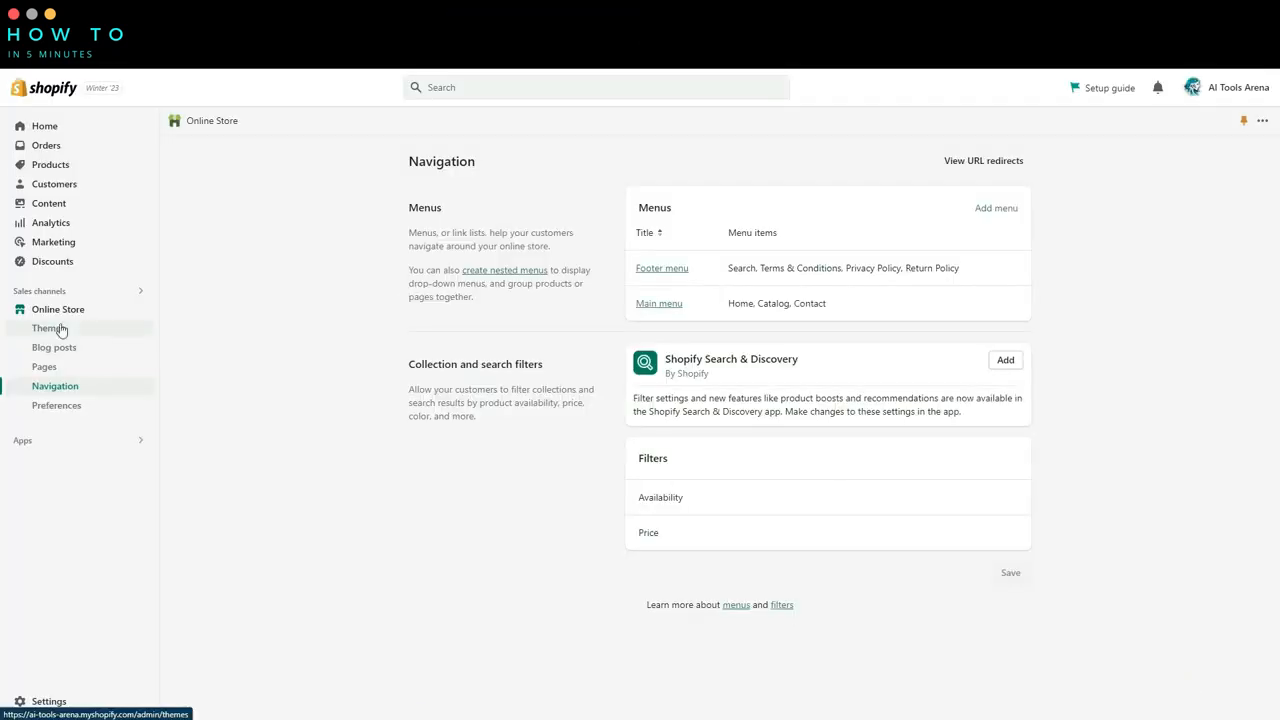
click(62, 331)
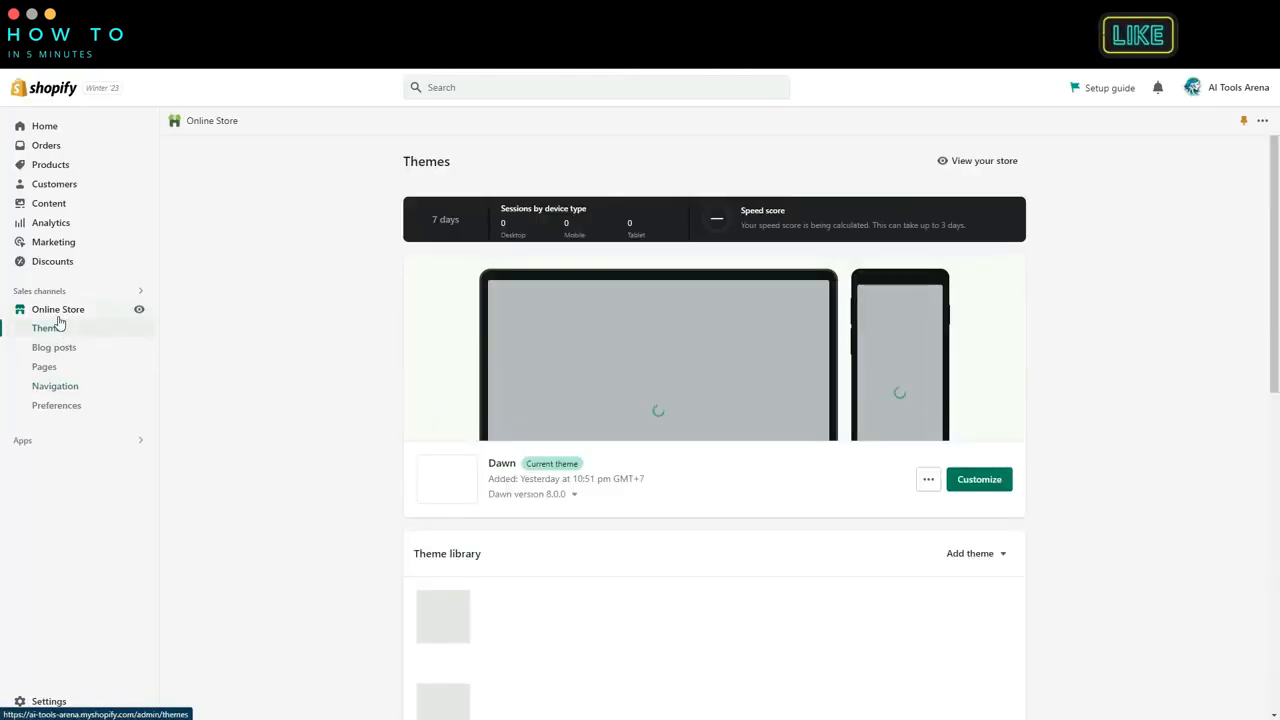
click(979, 479)
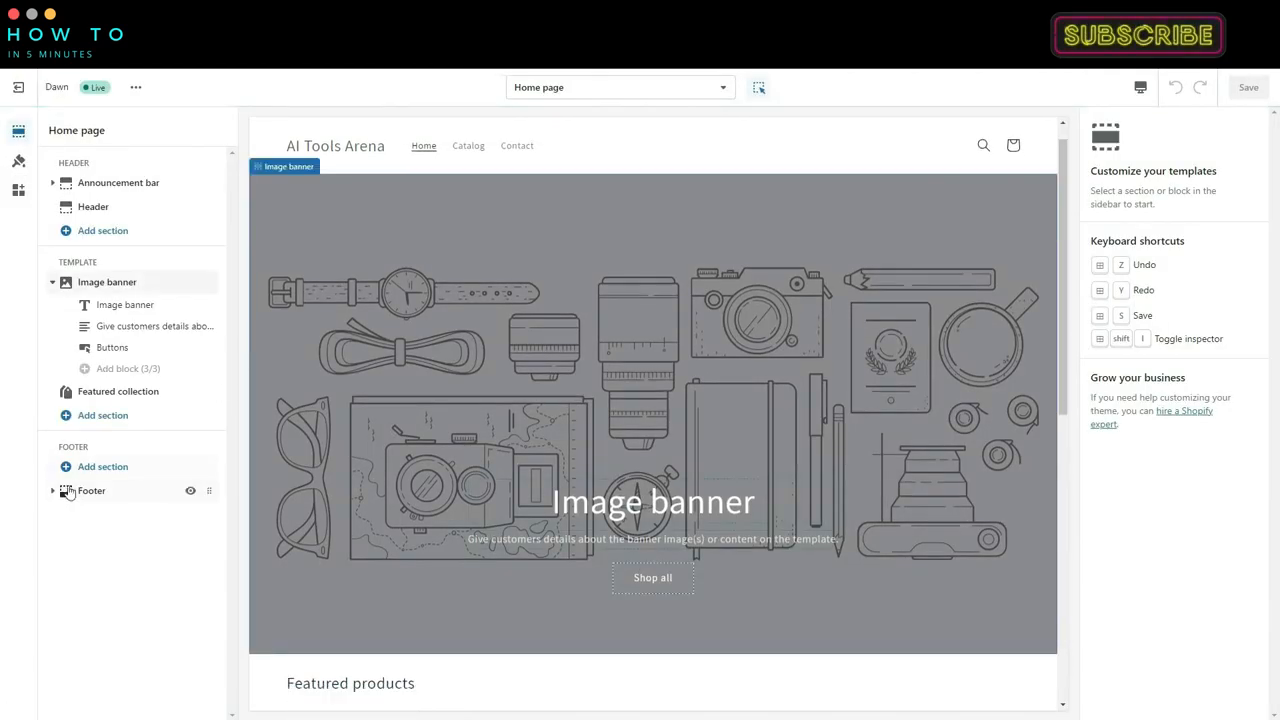
mouse_move(55, 492)
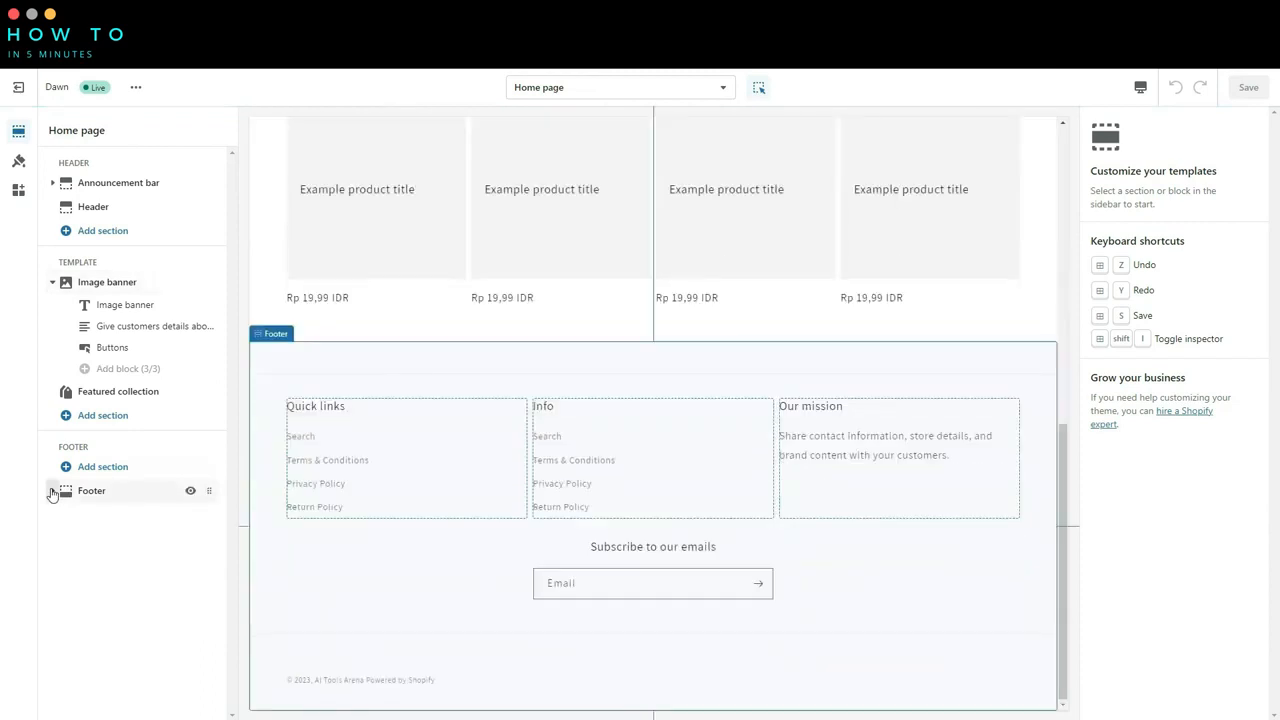
click(420, 435)
click(646, 471)
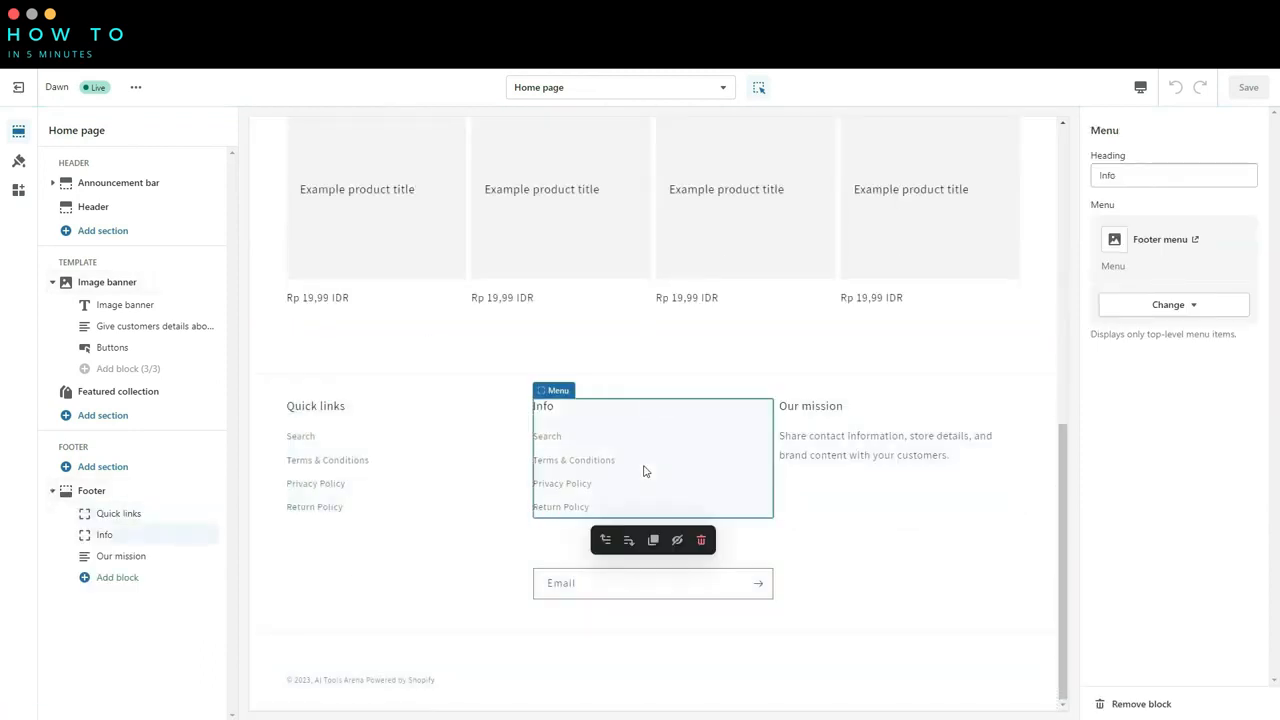
click(372, 467)
click(457, 541)
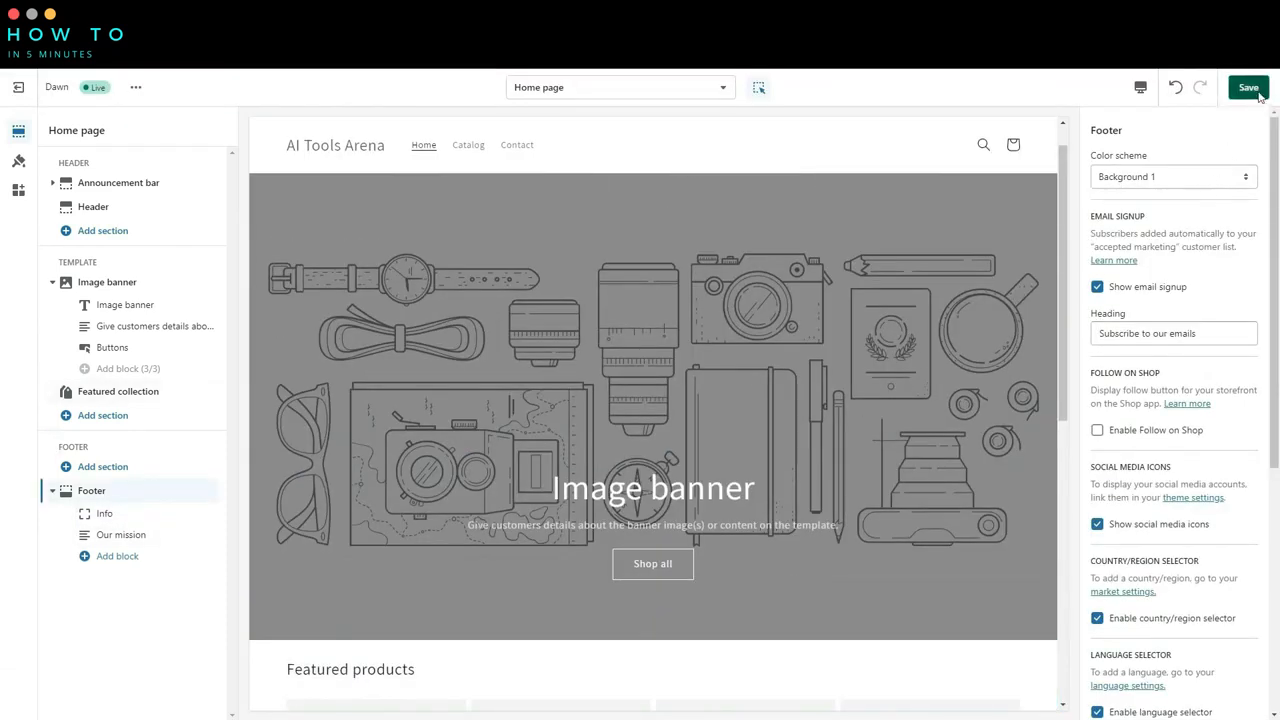
click(1248, 88)
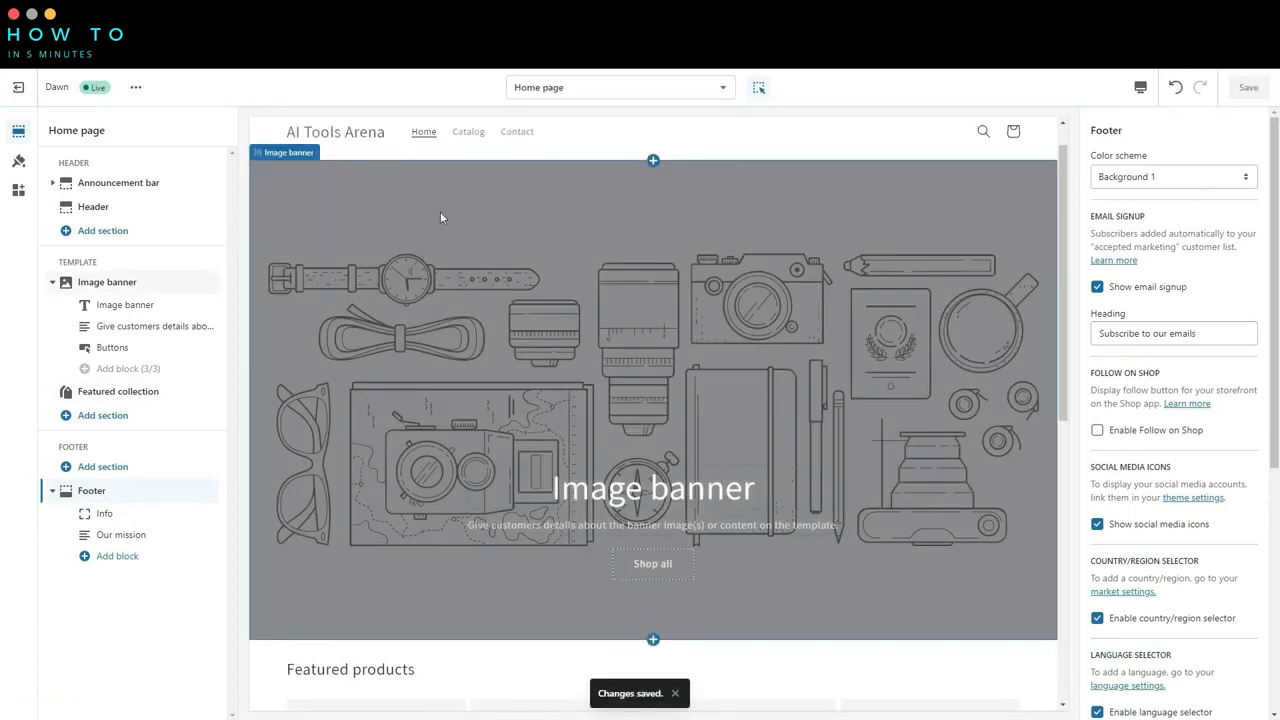
click(22, 87)
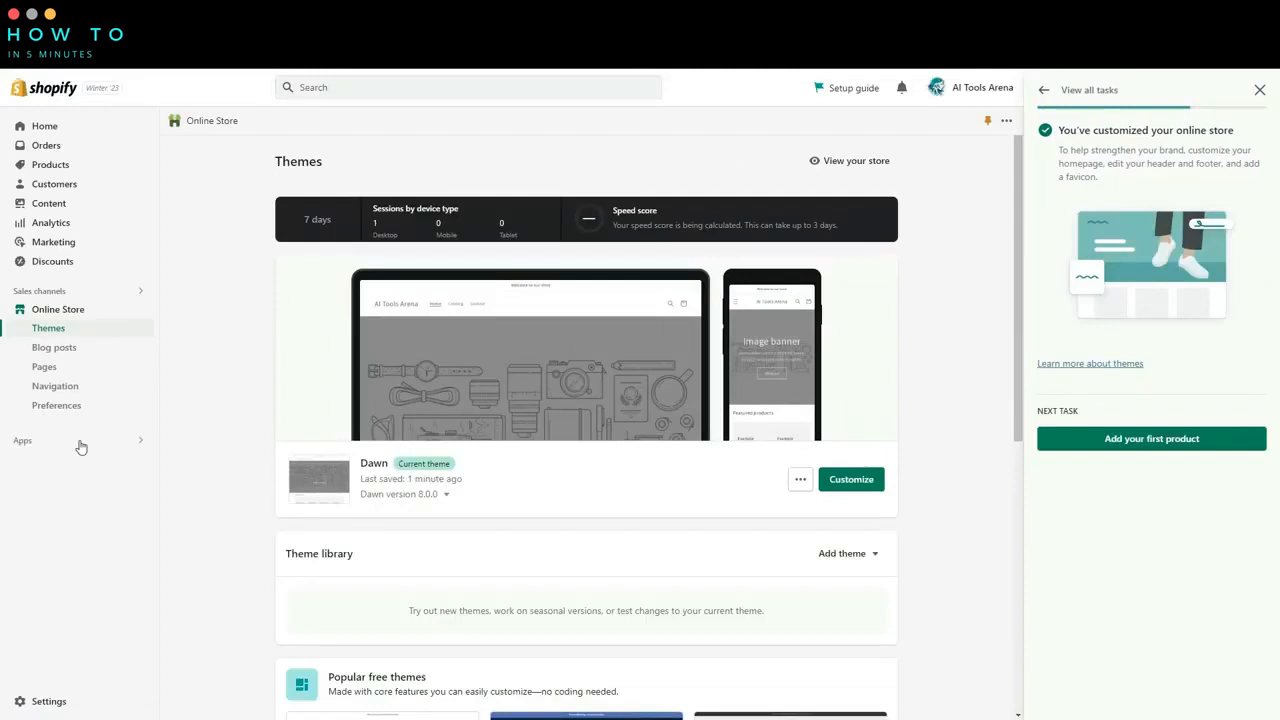
Open the Main menu in the store navigation and delete its Contact and Catalog items.
click(63, 394)
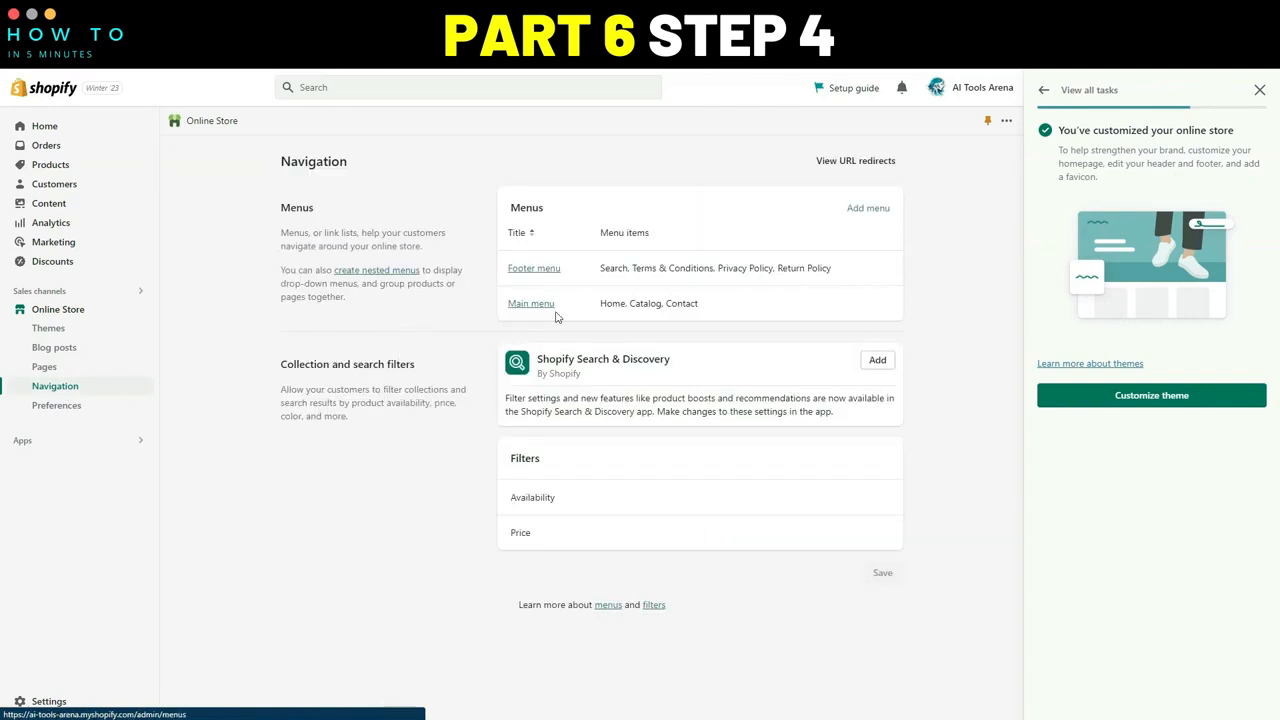
click(548, 303)
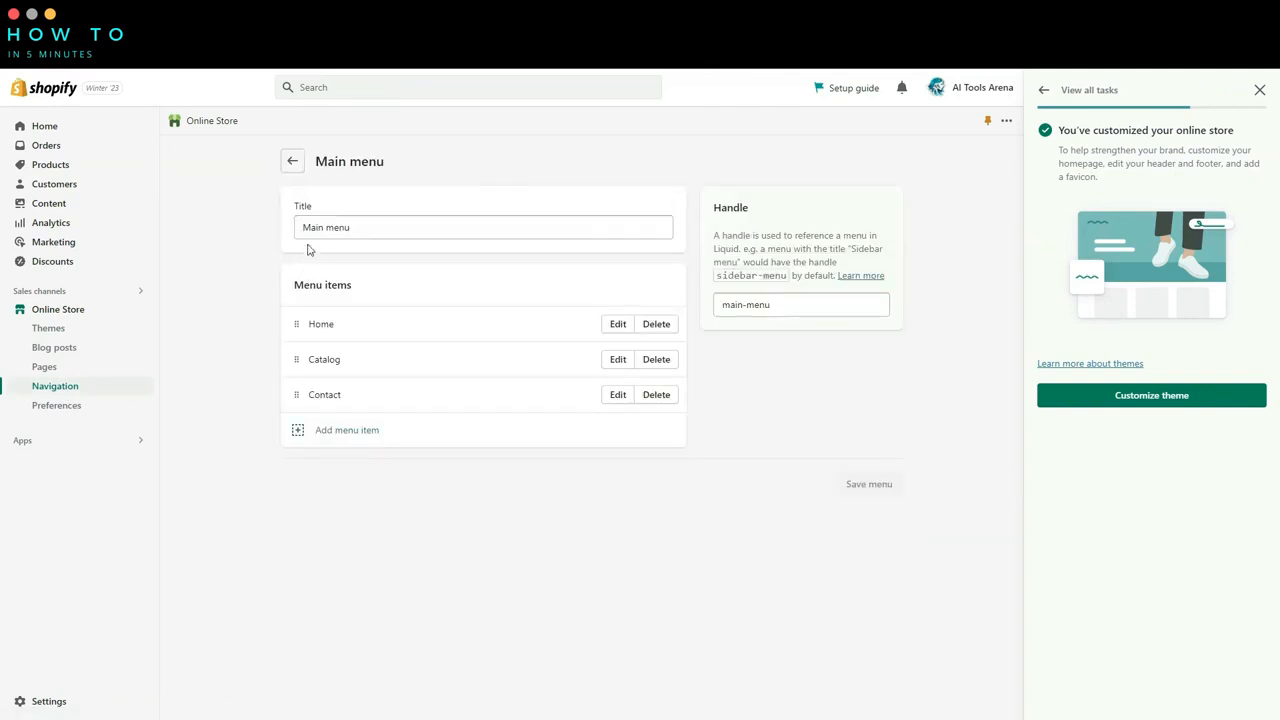
click(656, 395)
click(794, 440)
click(658, 360)
click(800, 440)
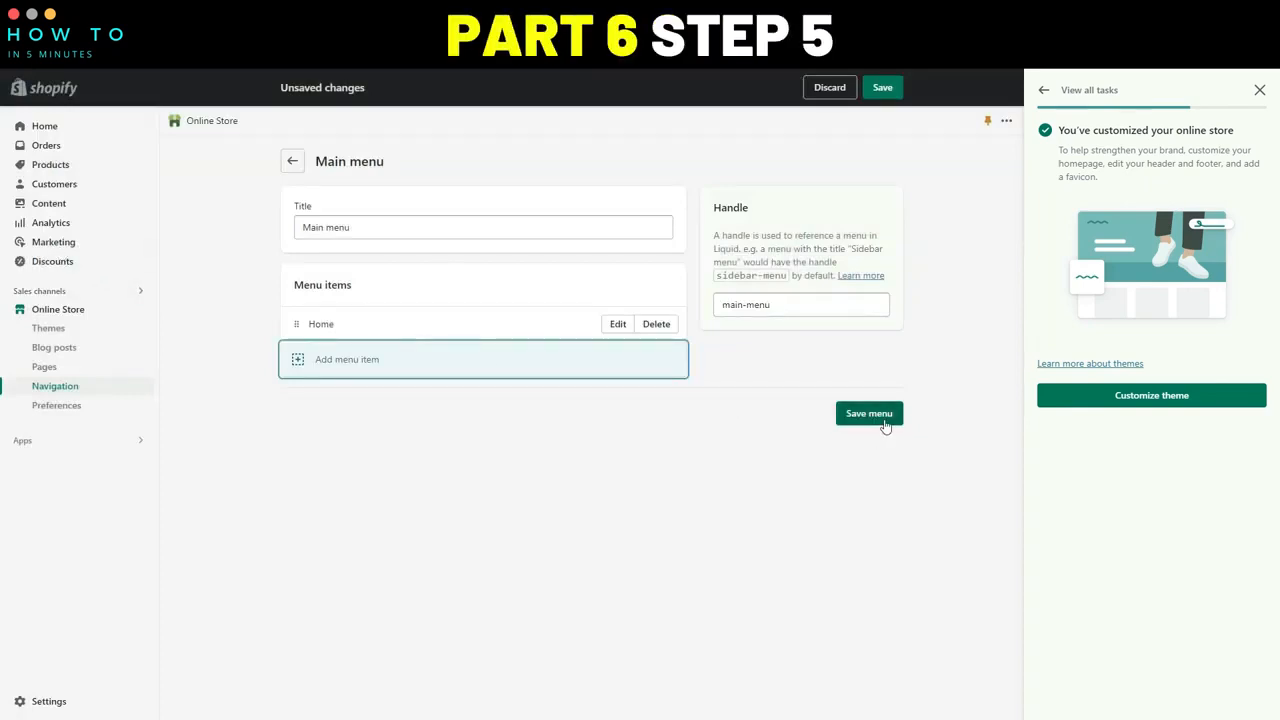
Add an "Anime" item to the Main menu, linked to All collections.
click(342, 367)
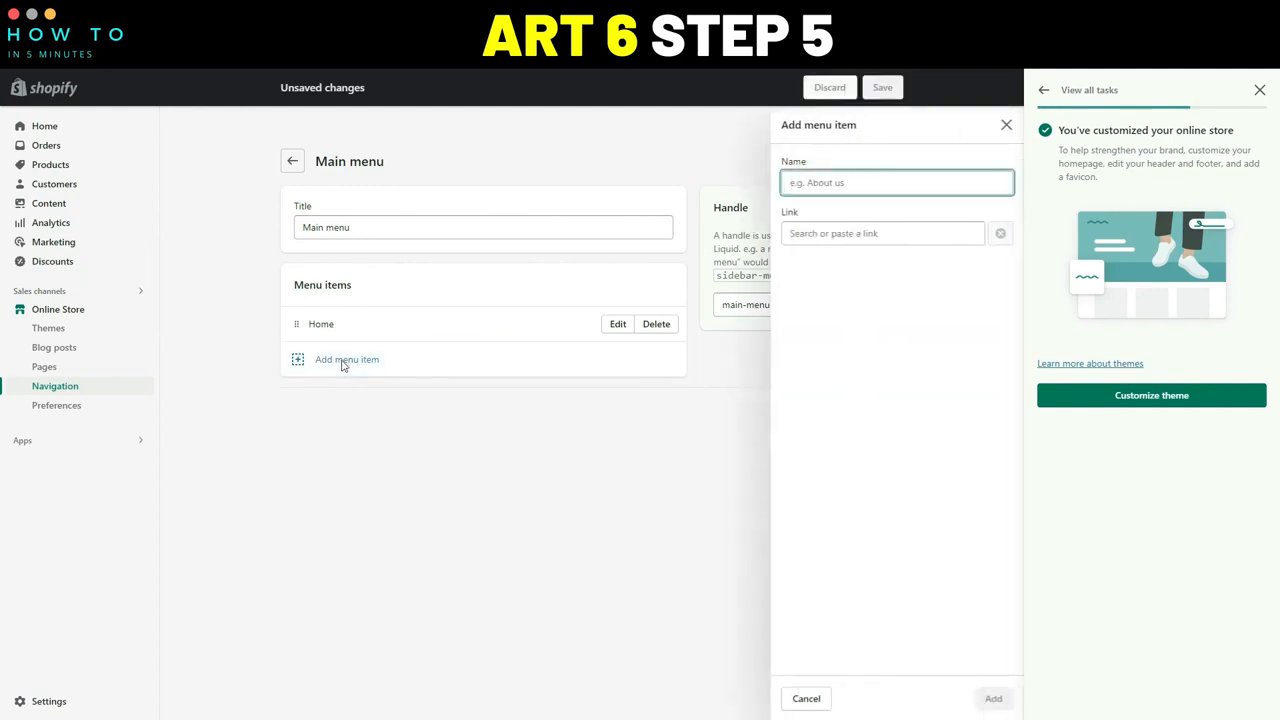
text(Anime)
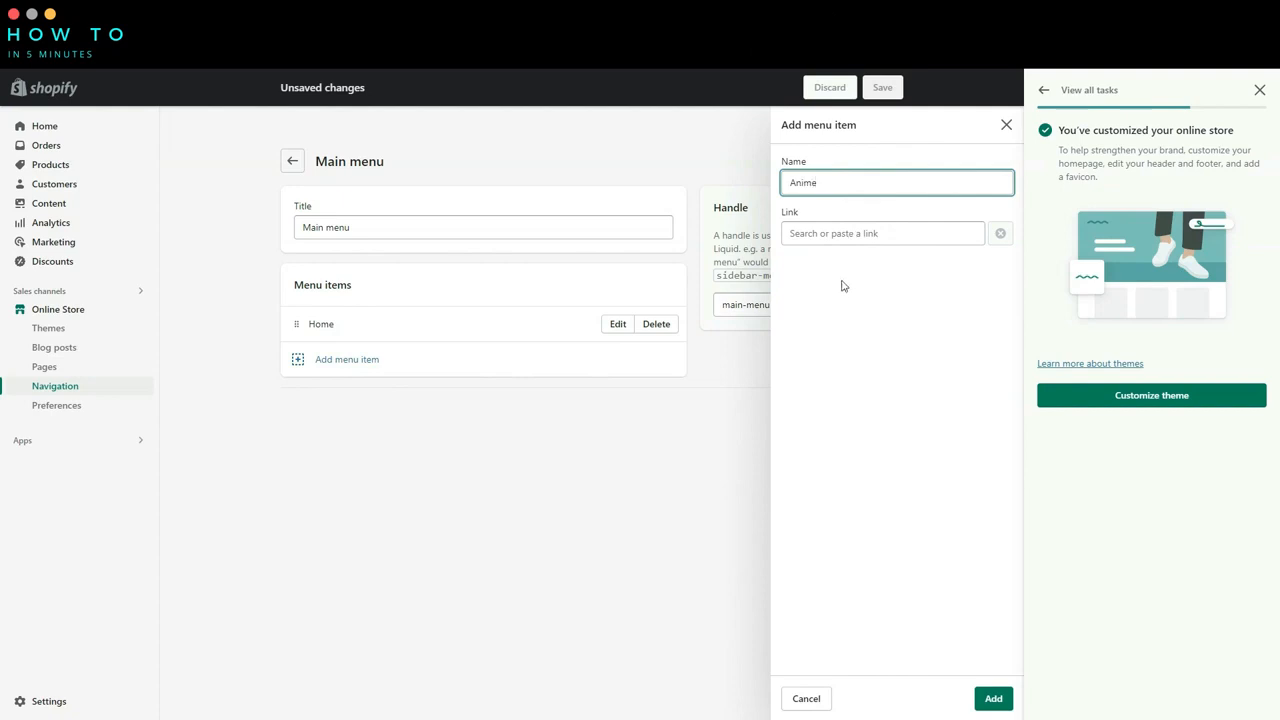
click(823, 233)
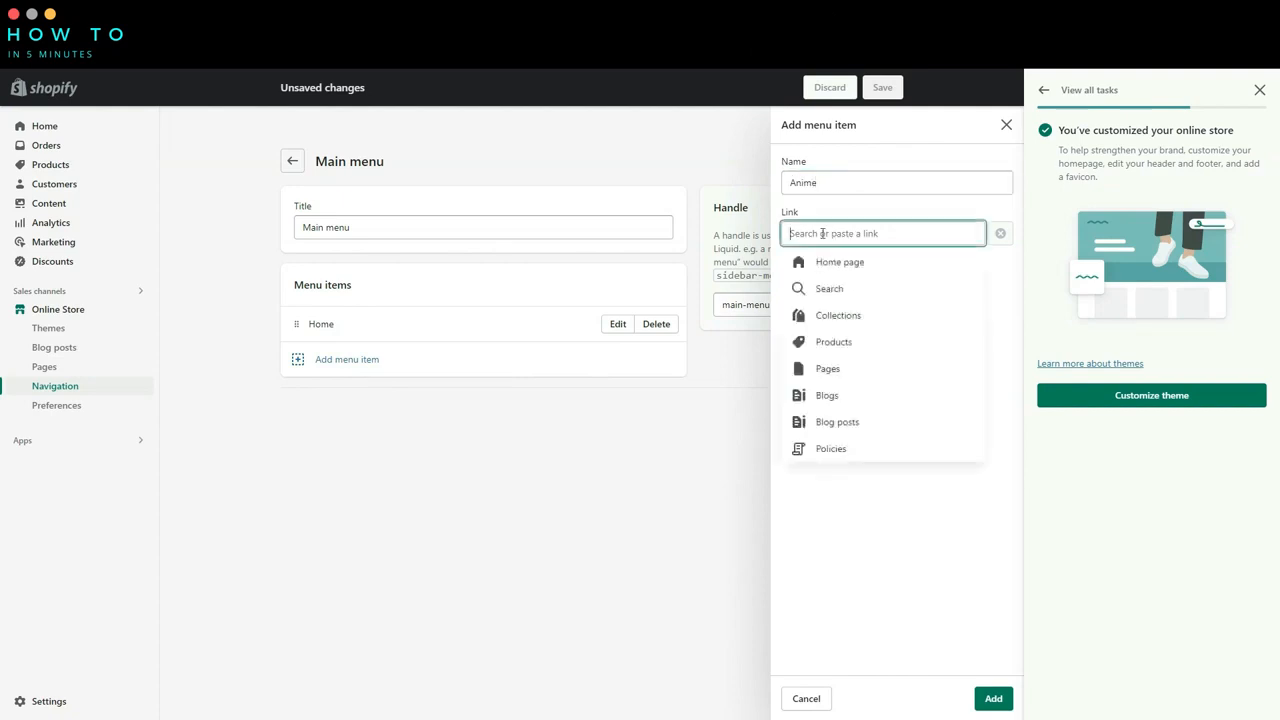
click(838, 327)
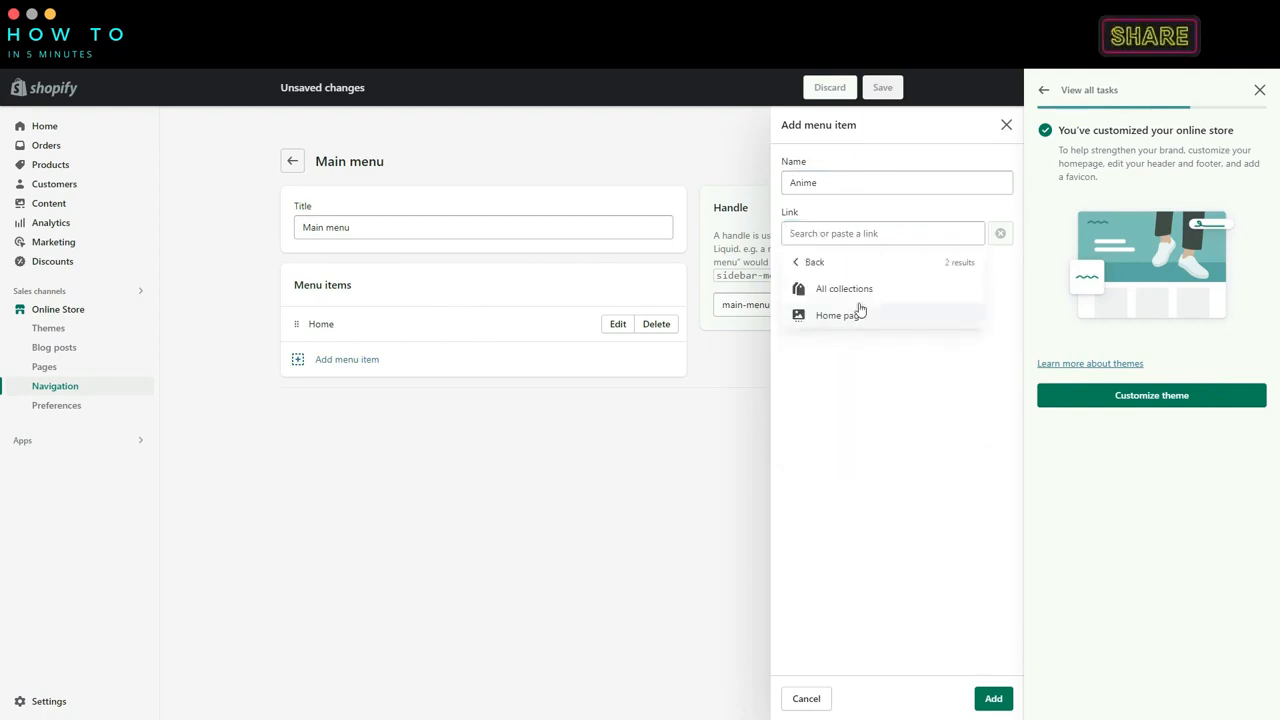
click(900, 289)
click(993, 699)
Add a "Tech" item linked to All collections, save the Main menu, and open the storefront.
click(347, 395)
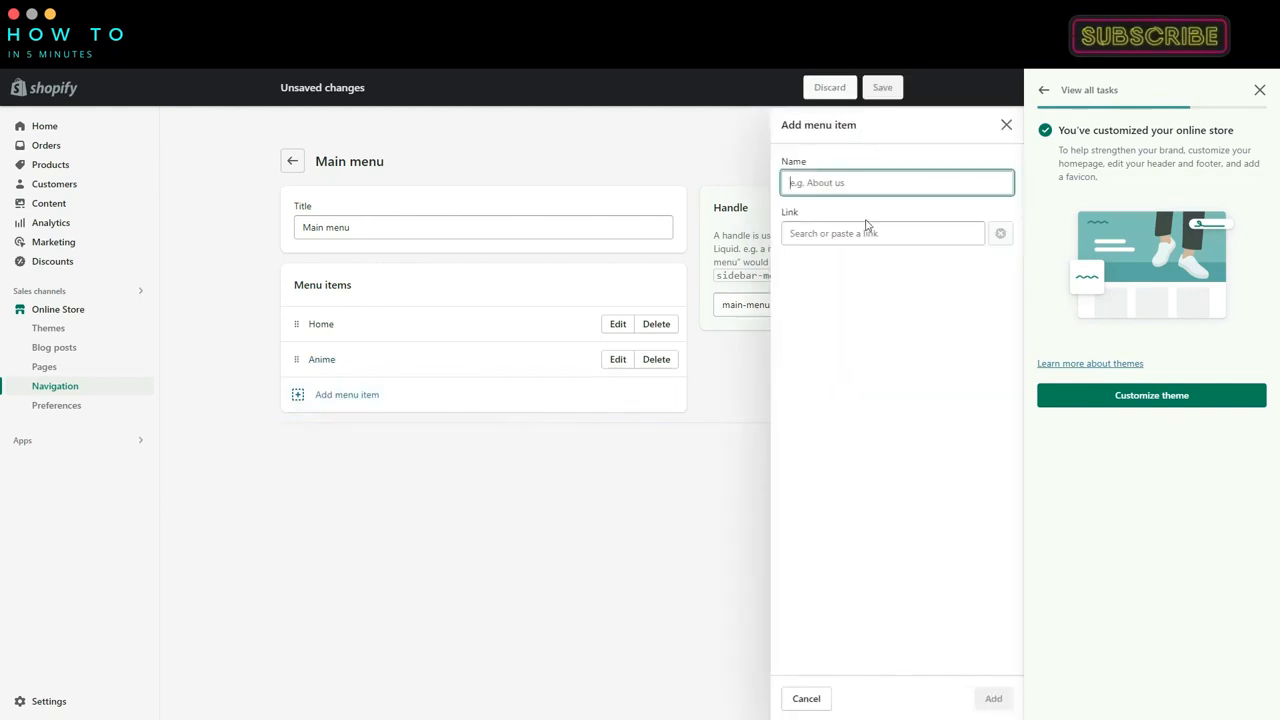
text(Tech)
click(872, 234)
click(856, 315)
click(876, 289)
click(993, 699)
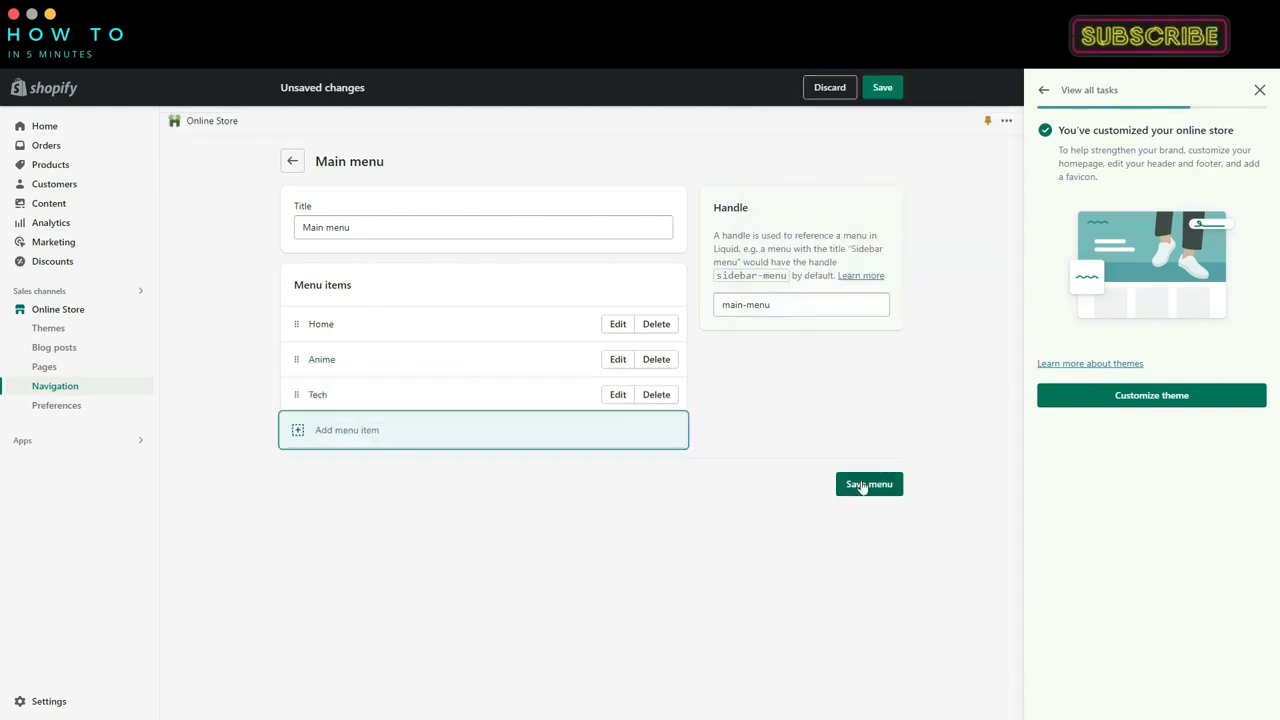
click(864, 486)
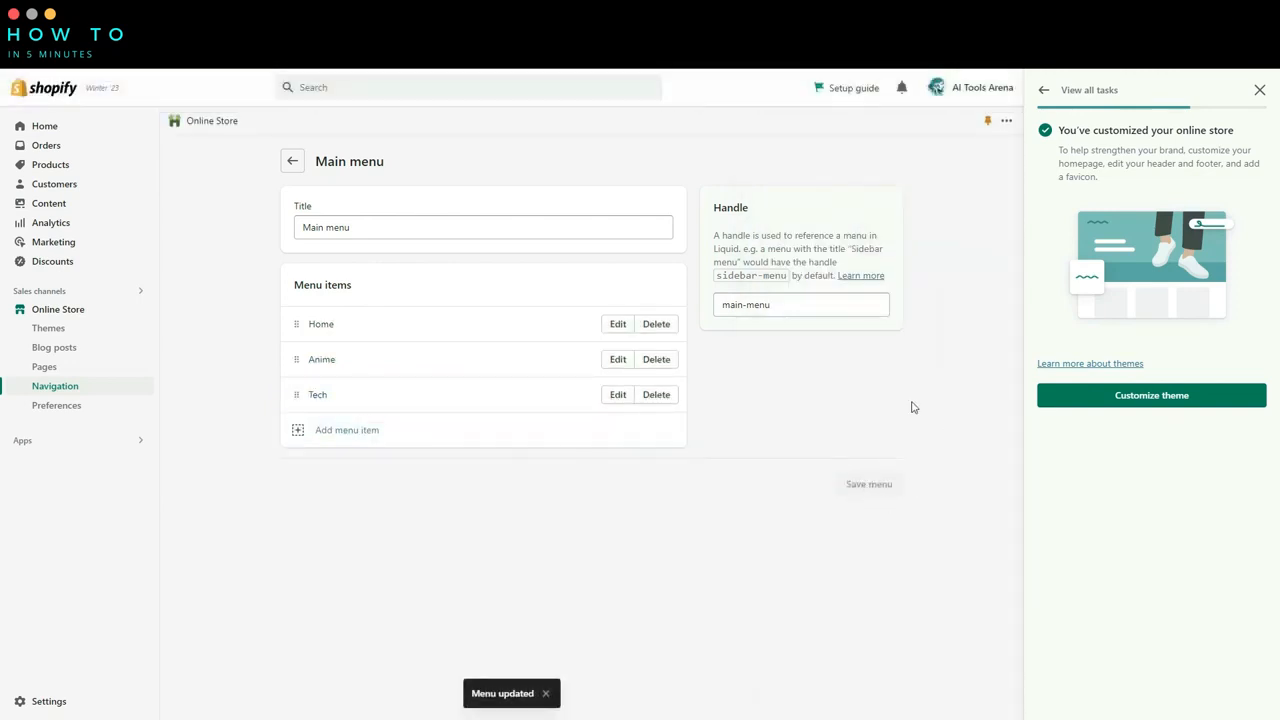
click(139, 310)
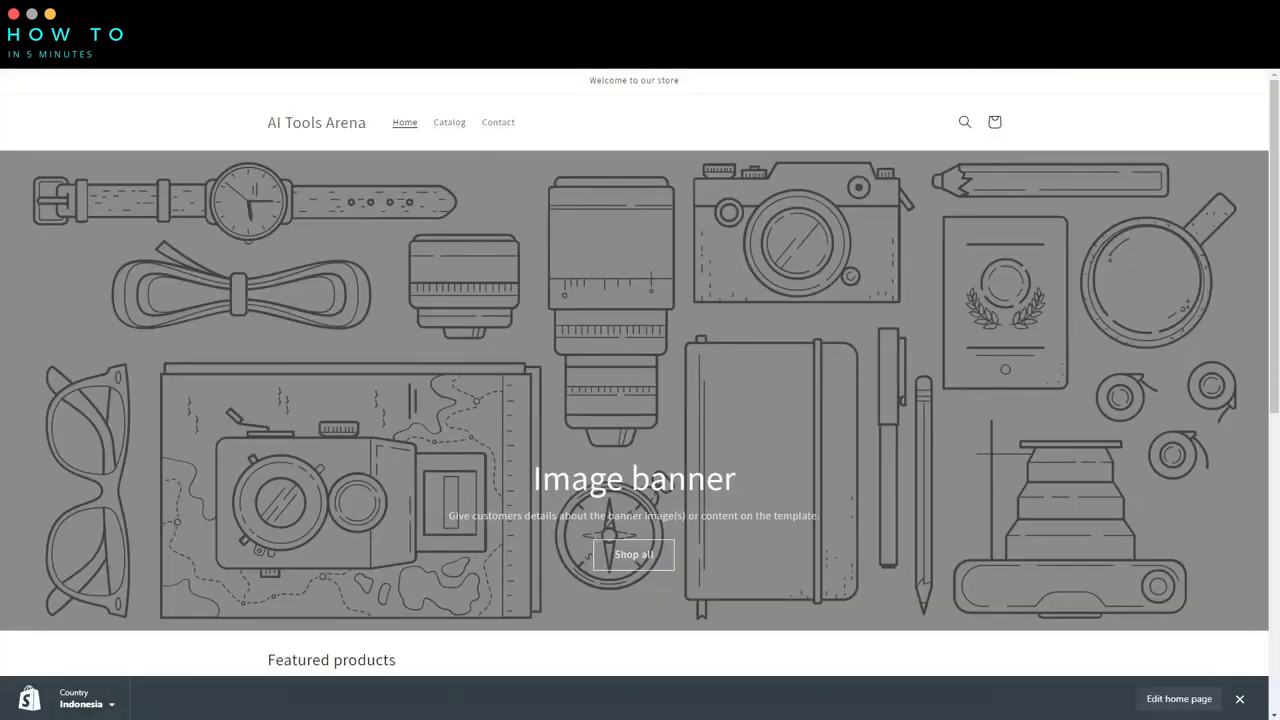
Open the live storefront again and check the Anime, Tech and Home links in its header menu.
click(232, 14)
click(298, 168)
click(400, 14)
click(447, 124)
click(490, 128)
click(405, 124)
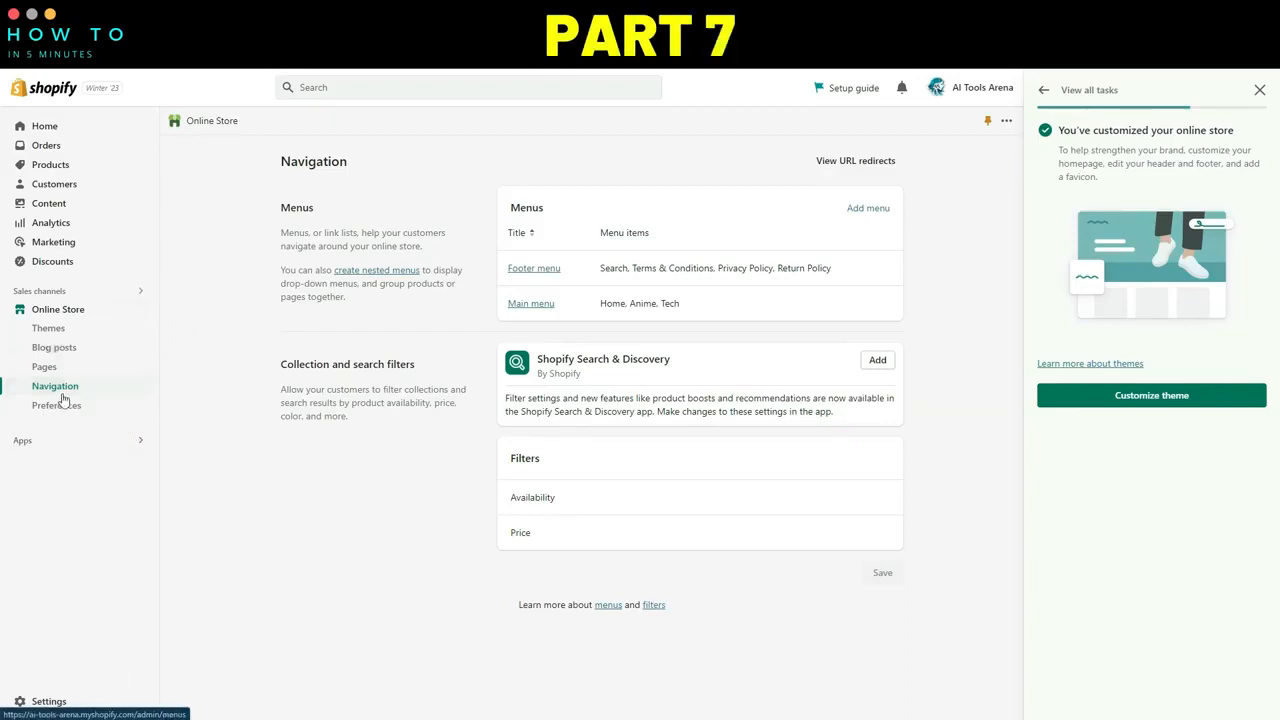
In the online store preferences, set both the homepage title and the homepage meta description to "AI Tools Arena Store".
click(62, 407)
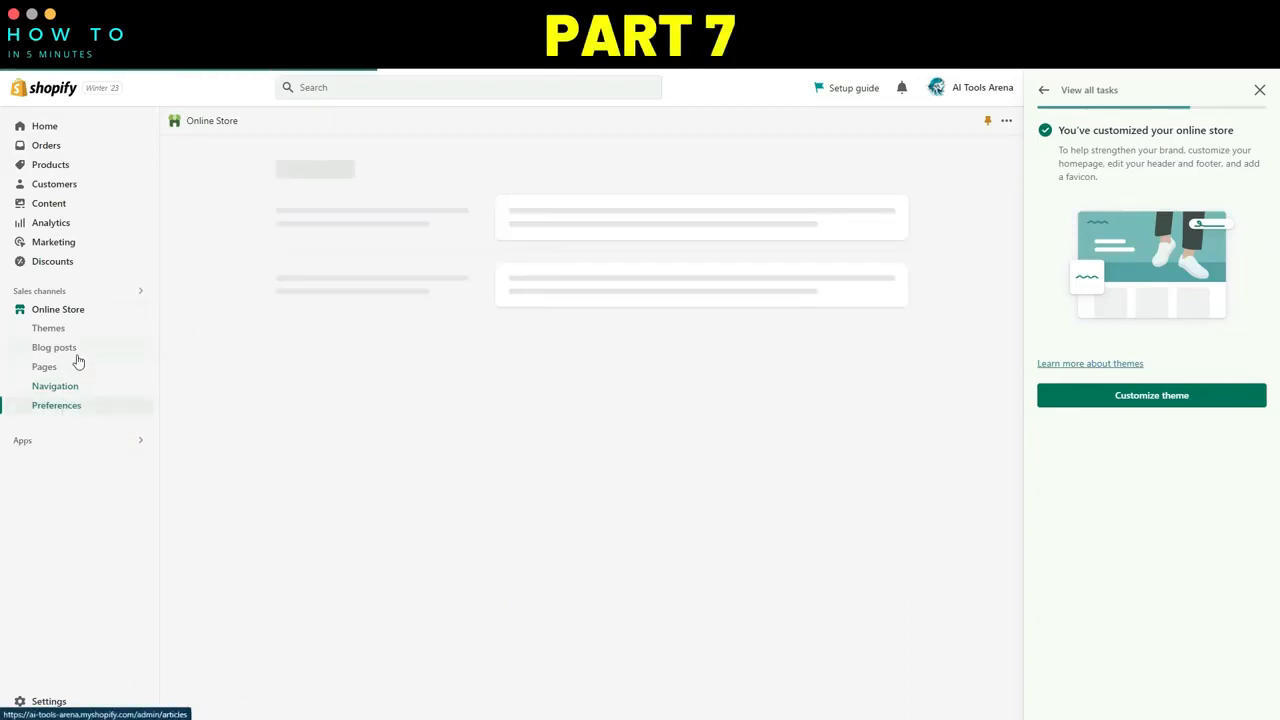
click(546, 230)
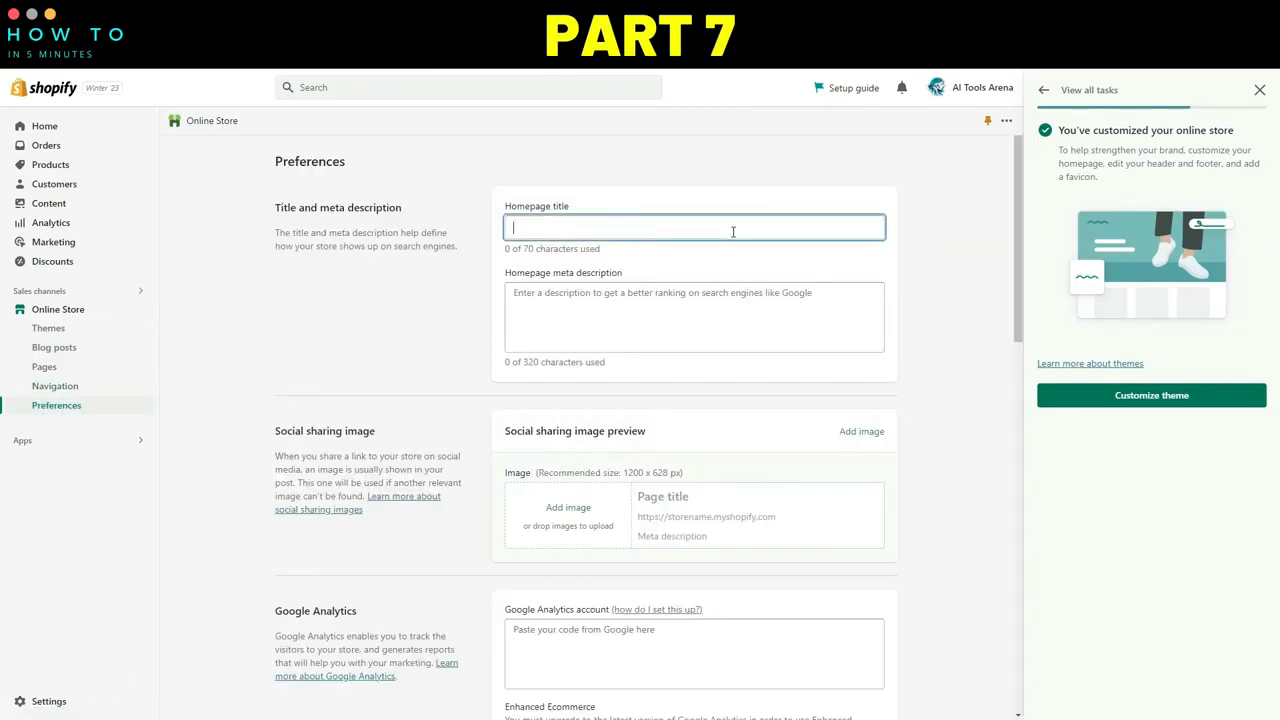
text(AI Tools Arena)
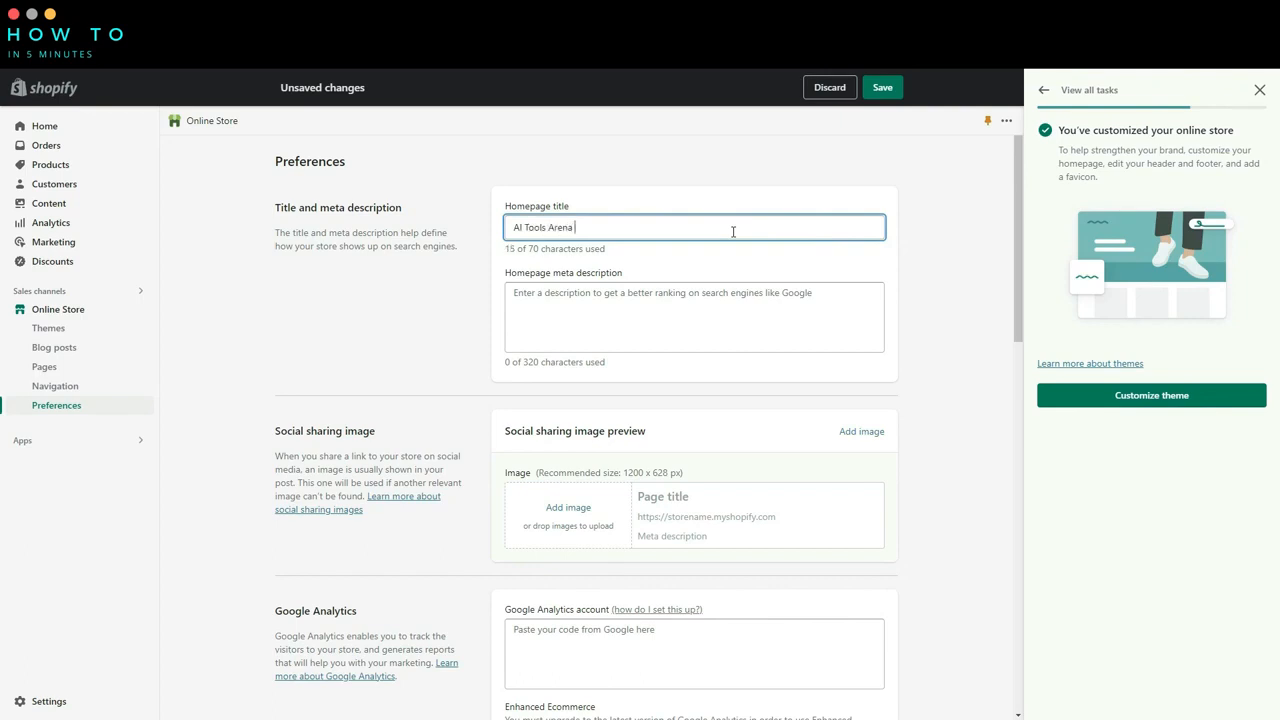
key(ctrl+a)
key(ctrl+c)
click(583, 303)
key(ctrl+v)
Add the store's logo artwork as the social sharing image and save the preferences.
click(571, 507)
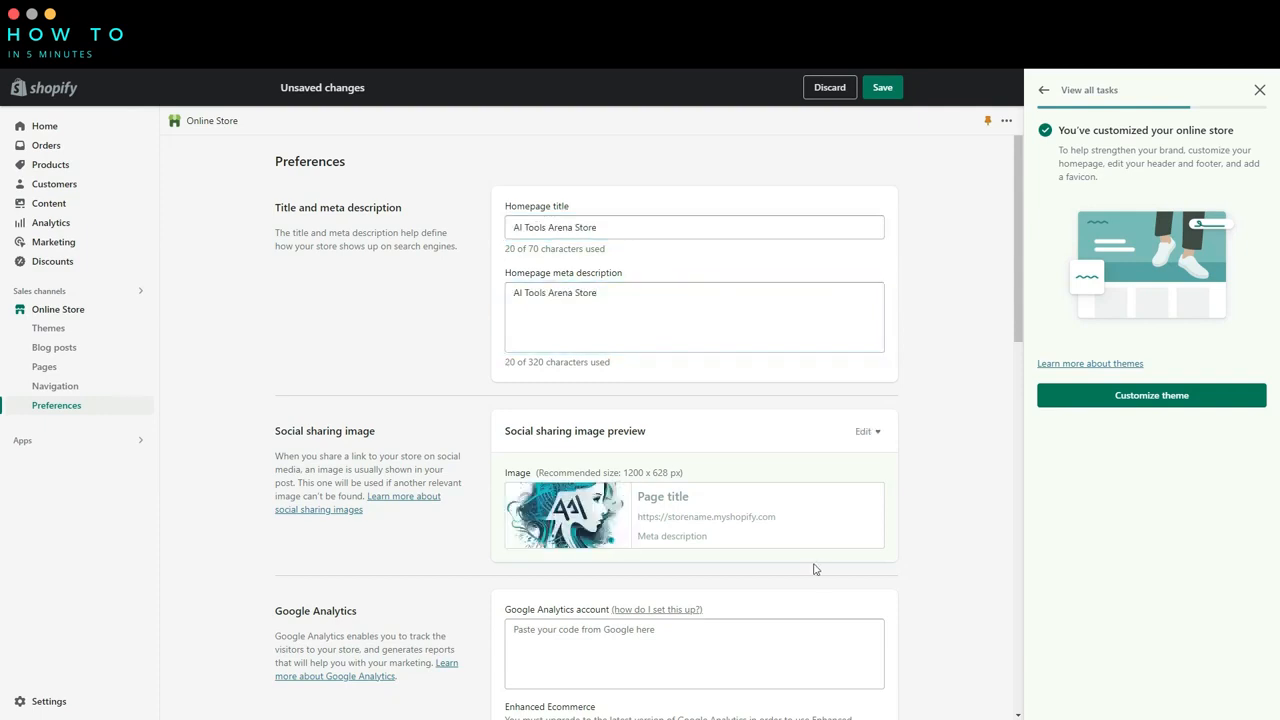
scroll(814, 569, down, 15)
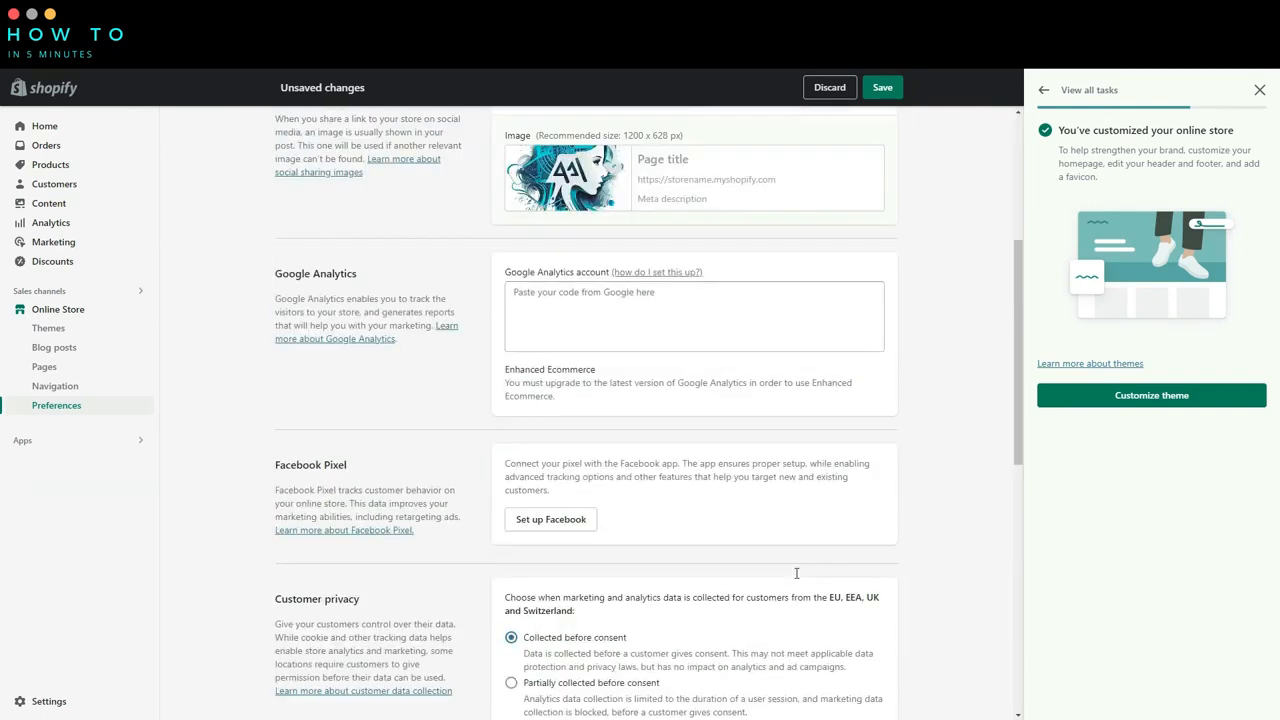
click(877, 695)
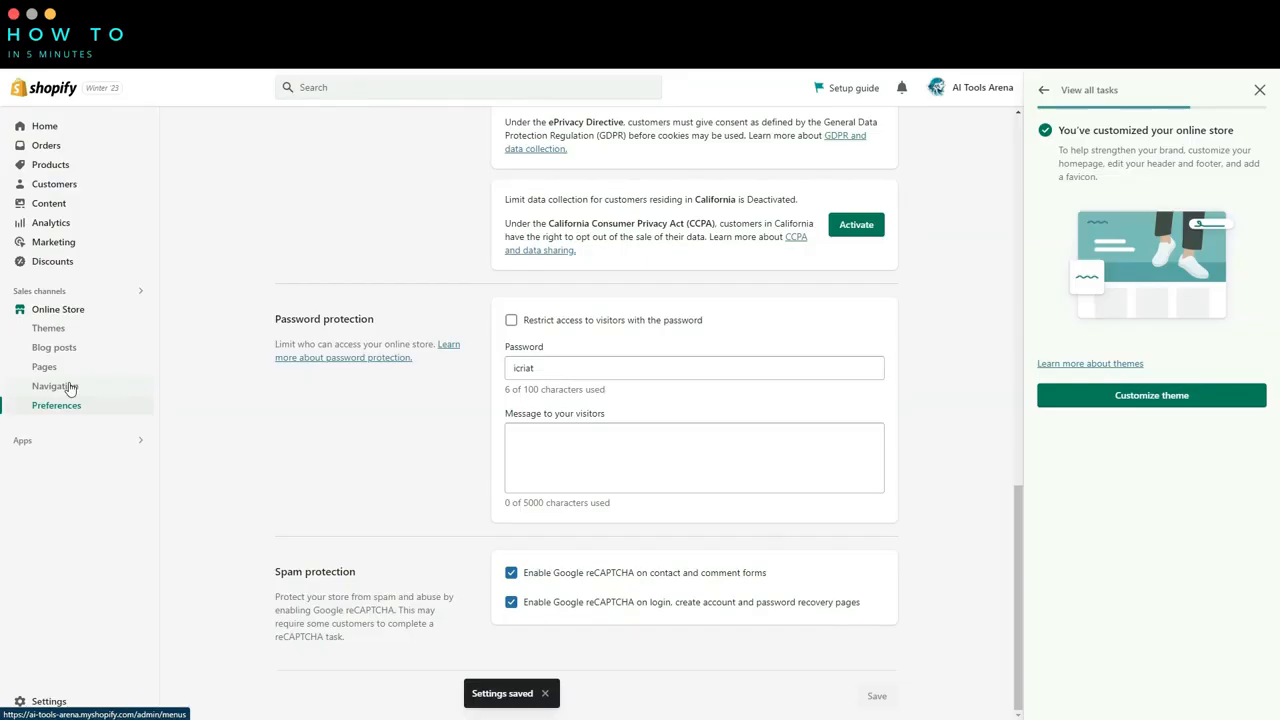
Open the store's payment settings, browse the third-party payment providers, and return to the payments overview.
click(22, 700)
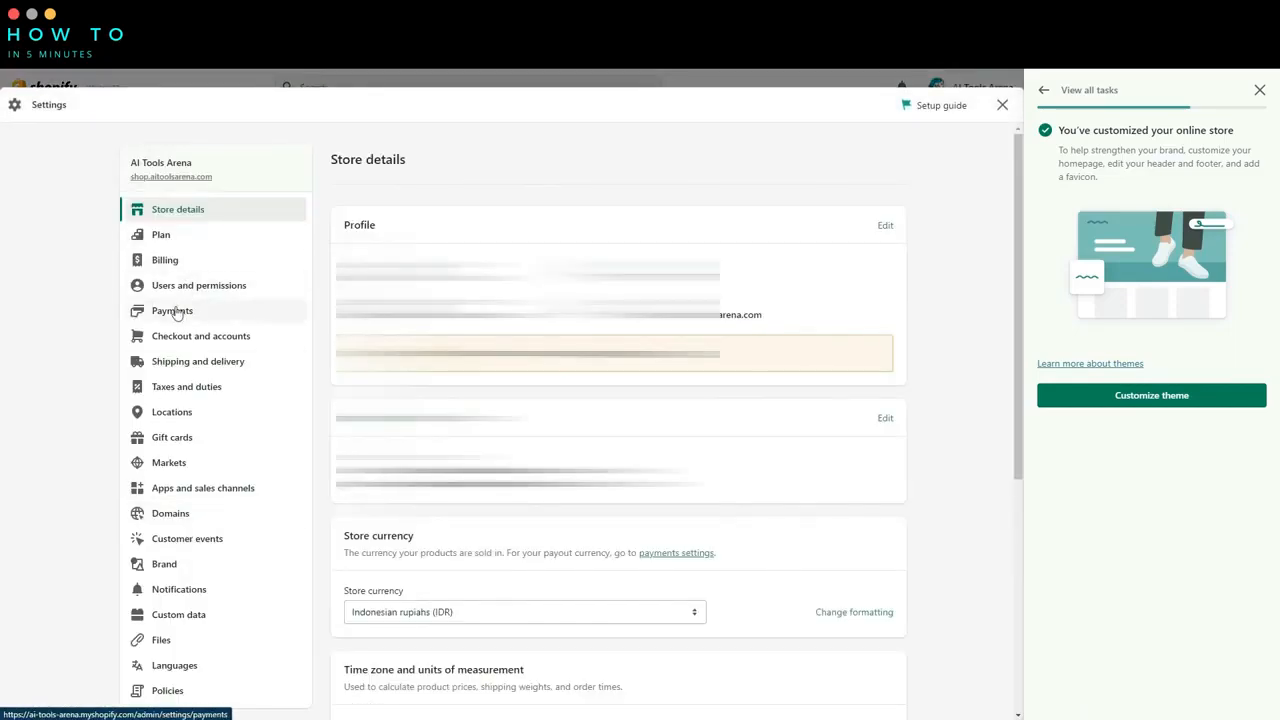
click(172, 311)
click(390, 305)
scroll(606, 541, down, 15)
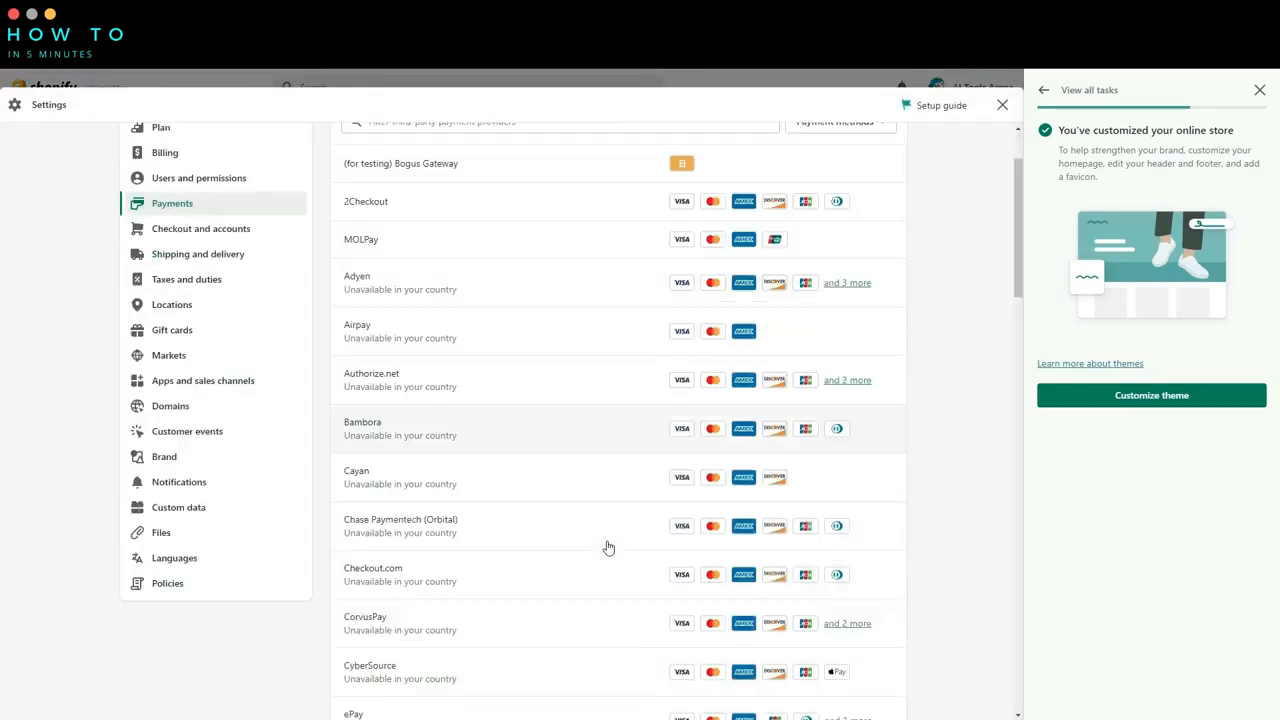
scroll(606, 541, up, 6)
scroll(606, 541, up, 10)
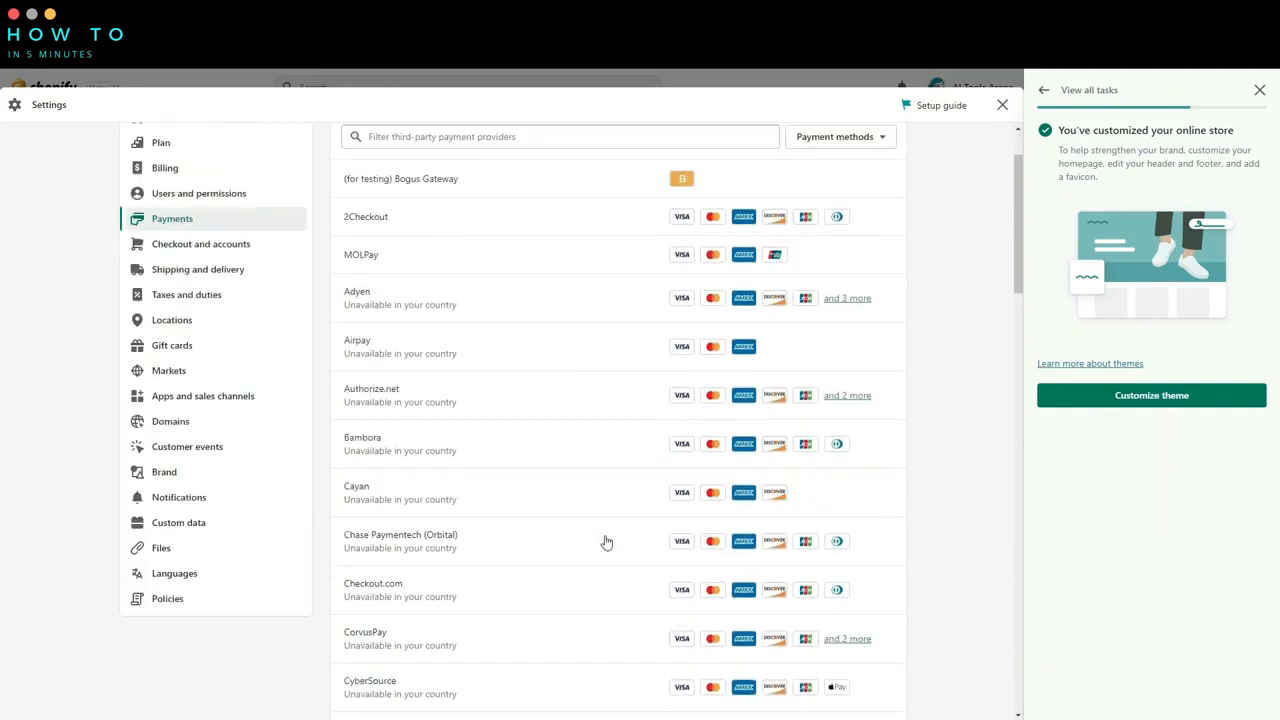
click(343, 163)
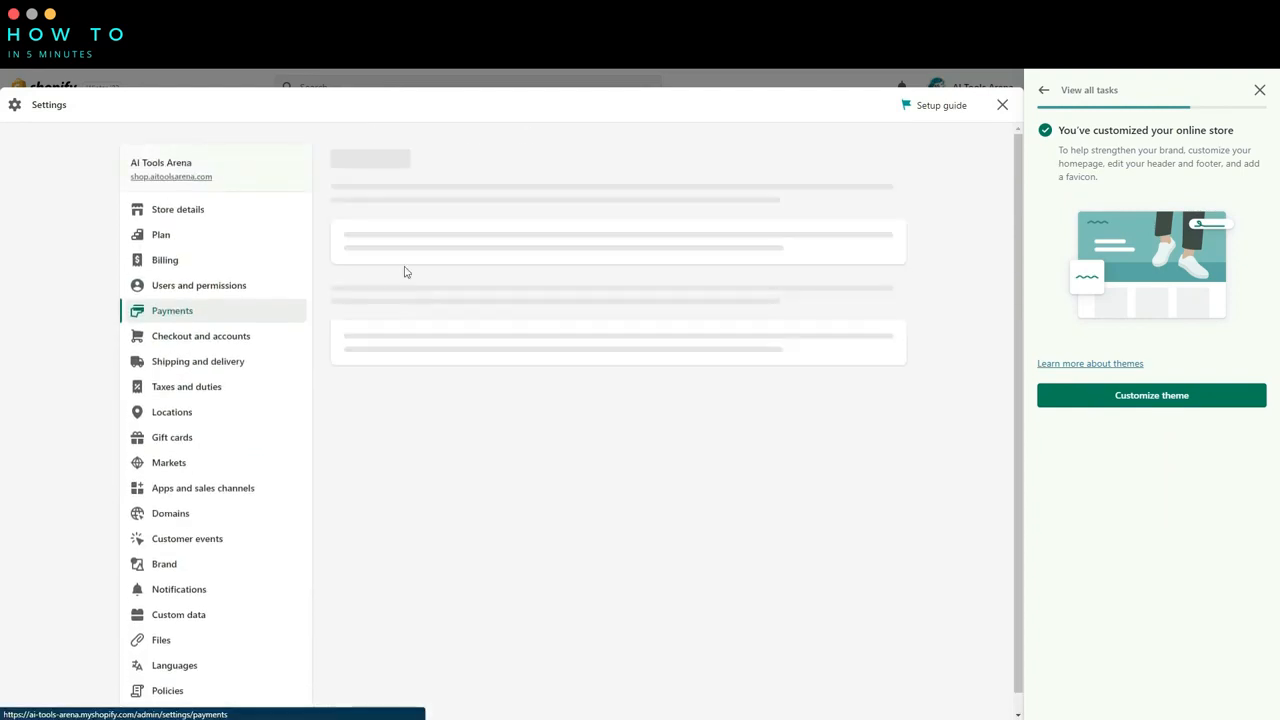
Activate PayPal Express Checkout and choose to convert the personal PayPal account to a Business account.
scroll(570, 500, down, 1)
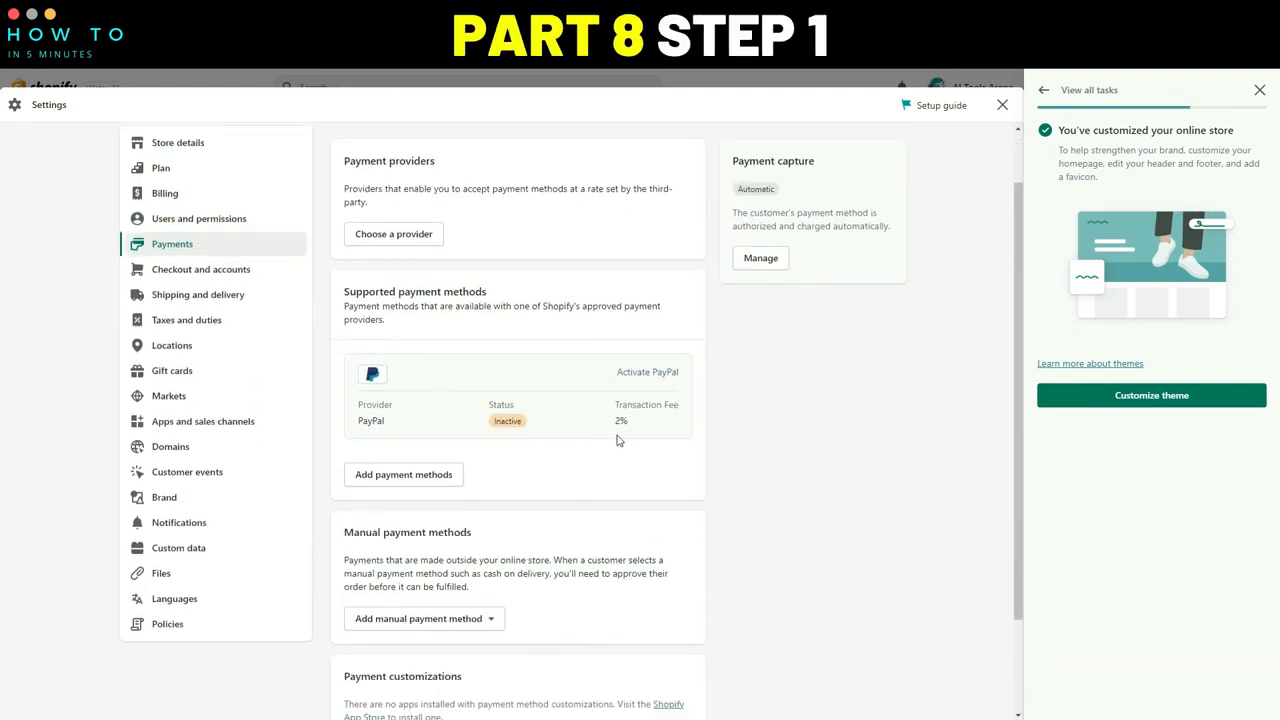
click(643, 374)
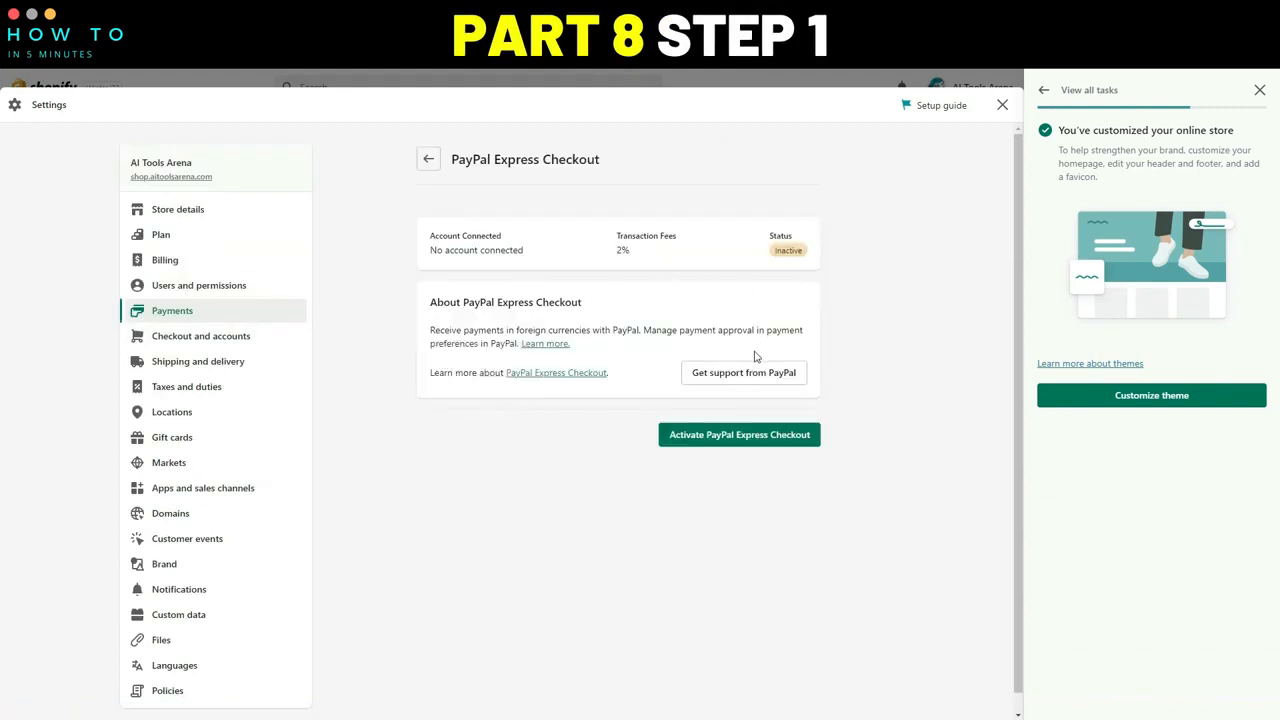
click(723, 437)
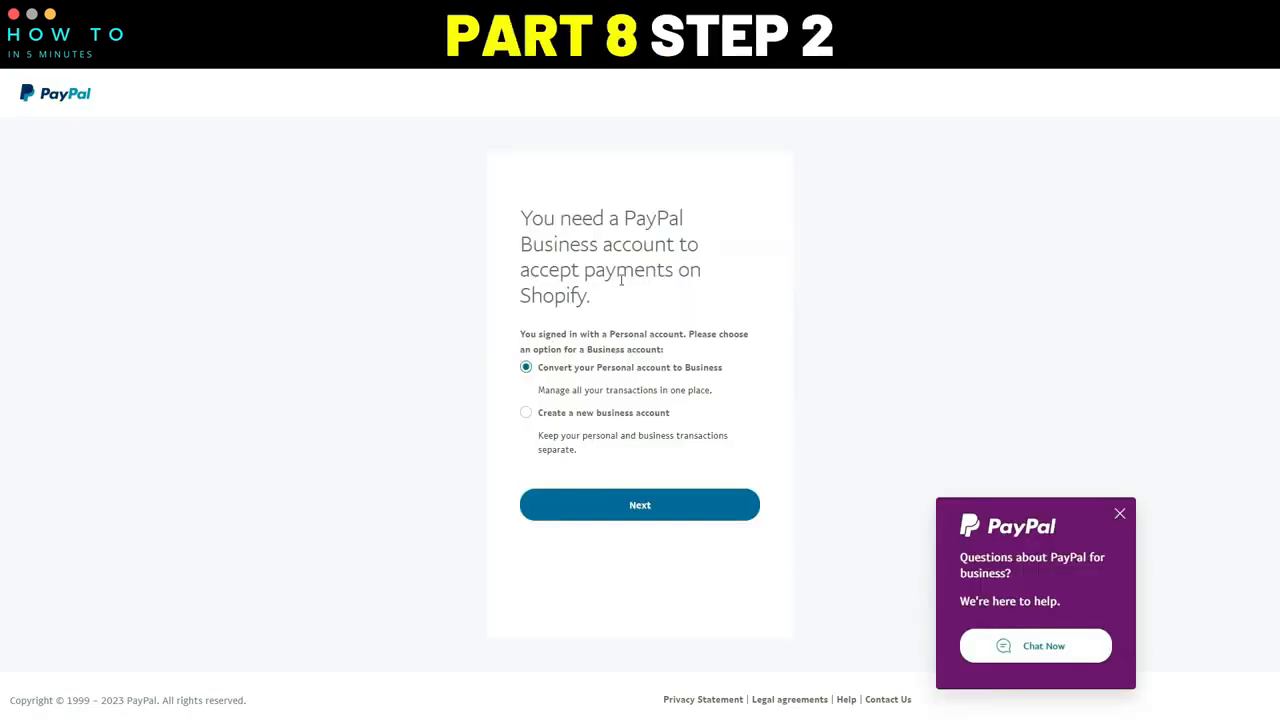
click(637, 505)
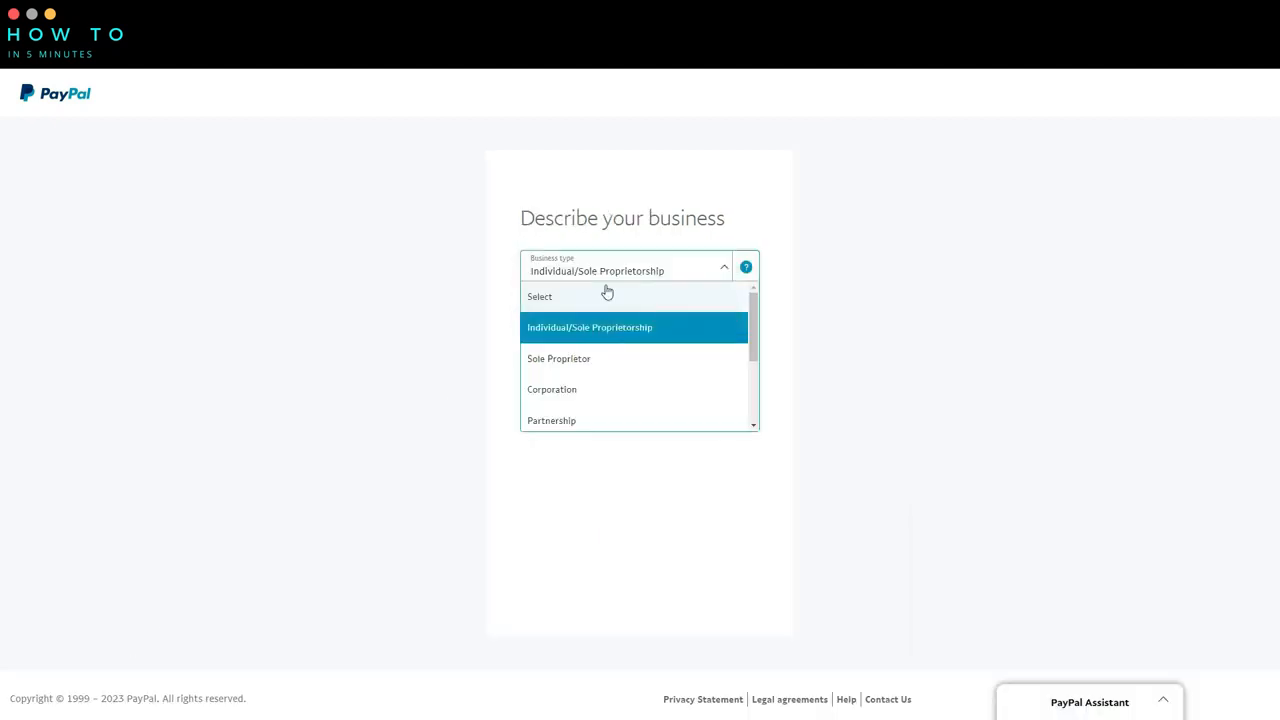
Describe the business as Individual/Sole Proprietorship, find Miscellaneous Apparel and Accessory Shops with "apparel", enter the website address, finish signing up, and return to Shopify.
click(620, 328)
click(612, 302)
text(apparel)
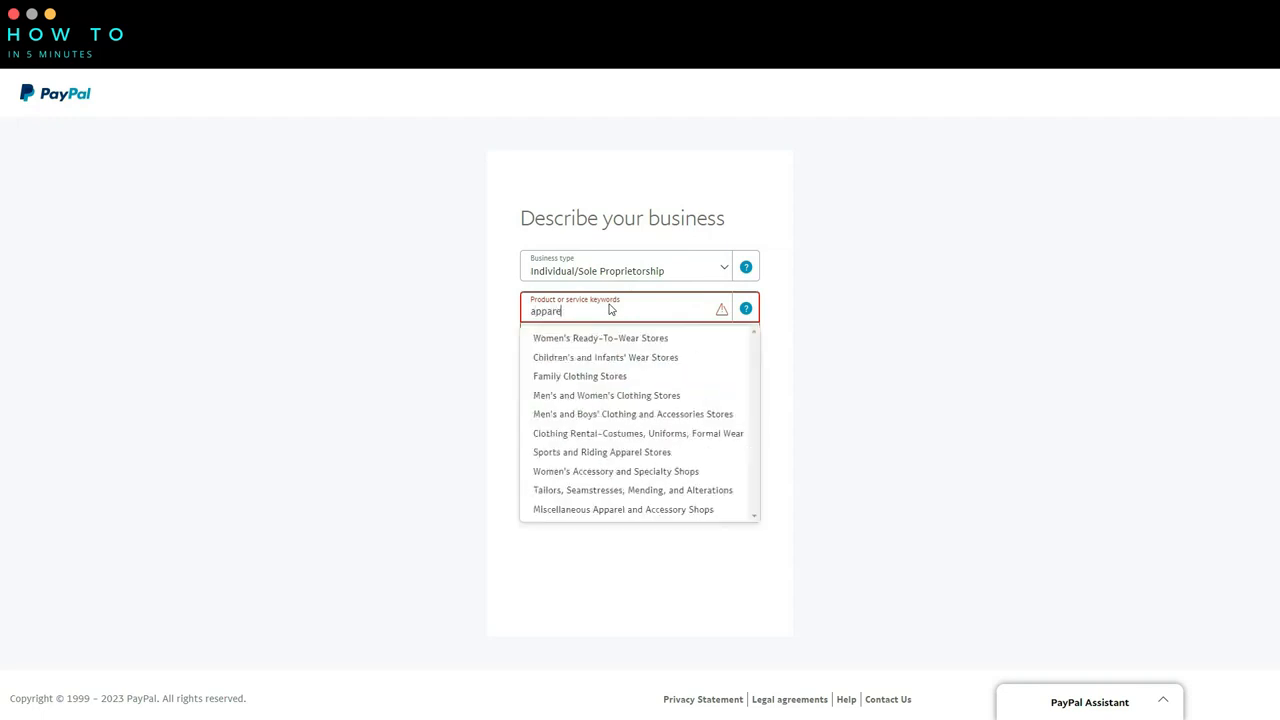
click(620, 508)
key(Tab)
text(https)
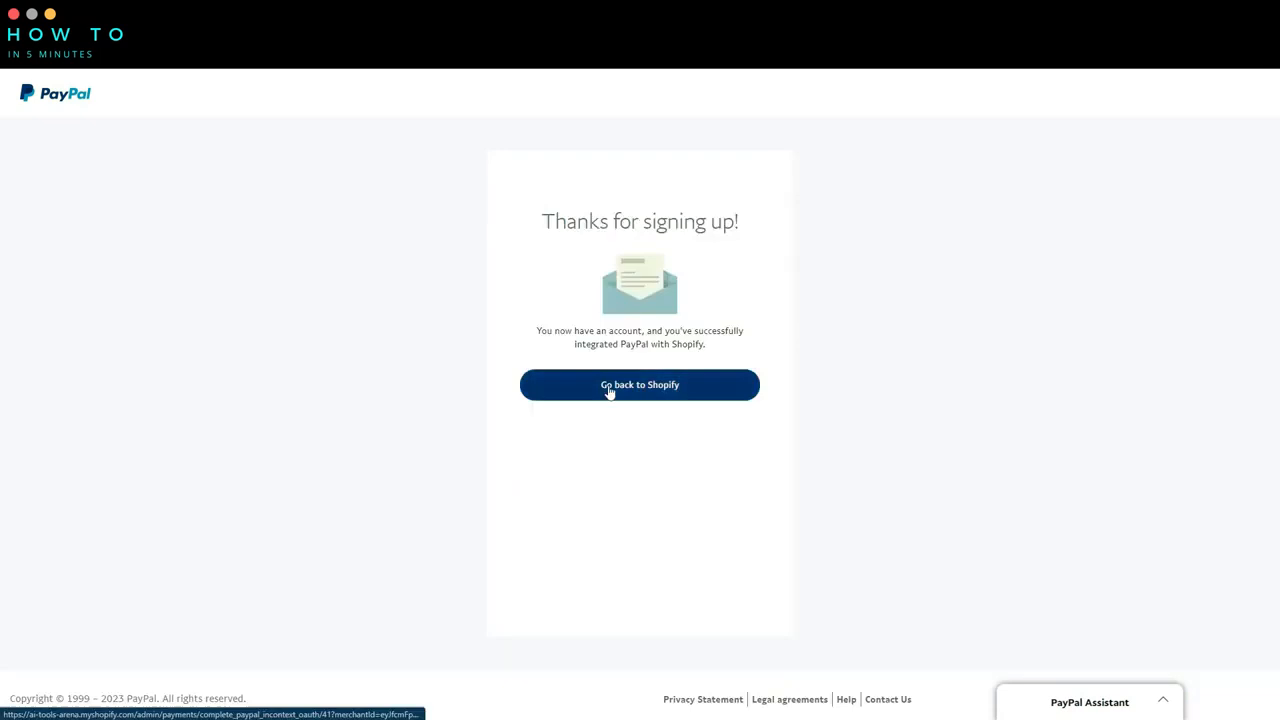
click(608, 391)
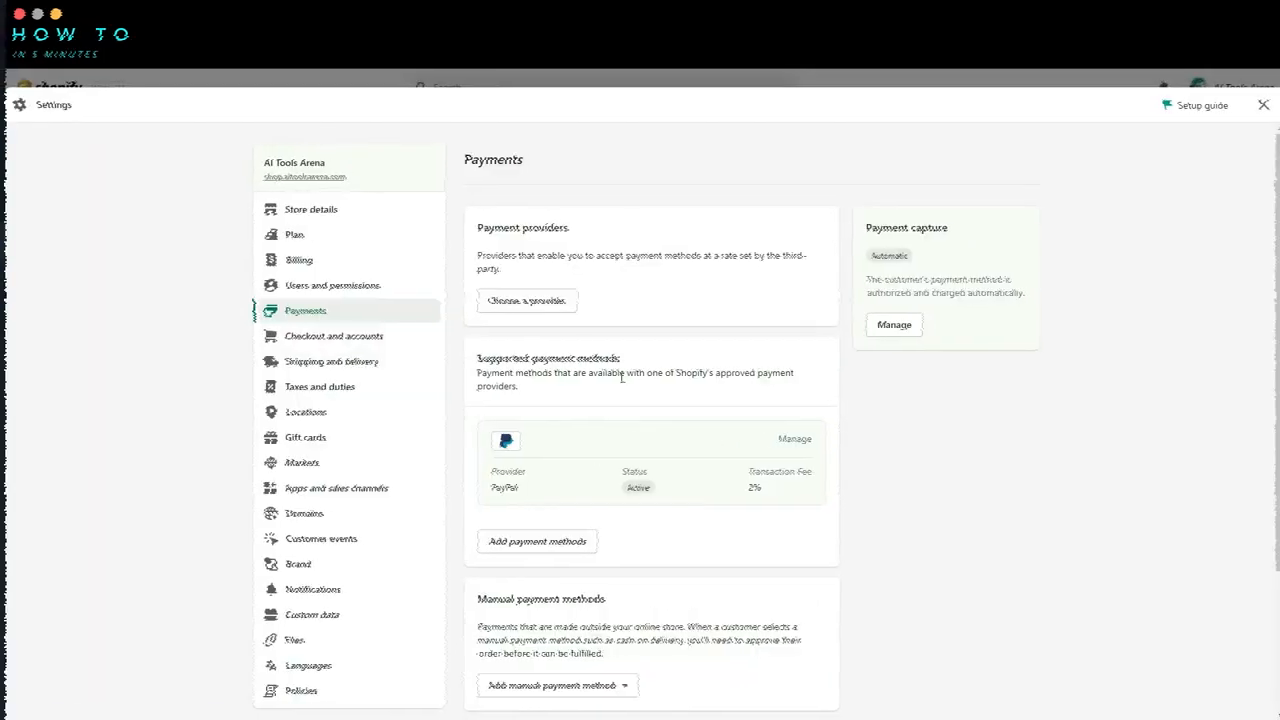